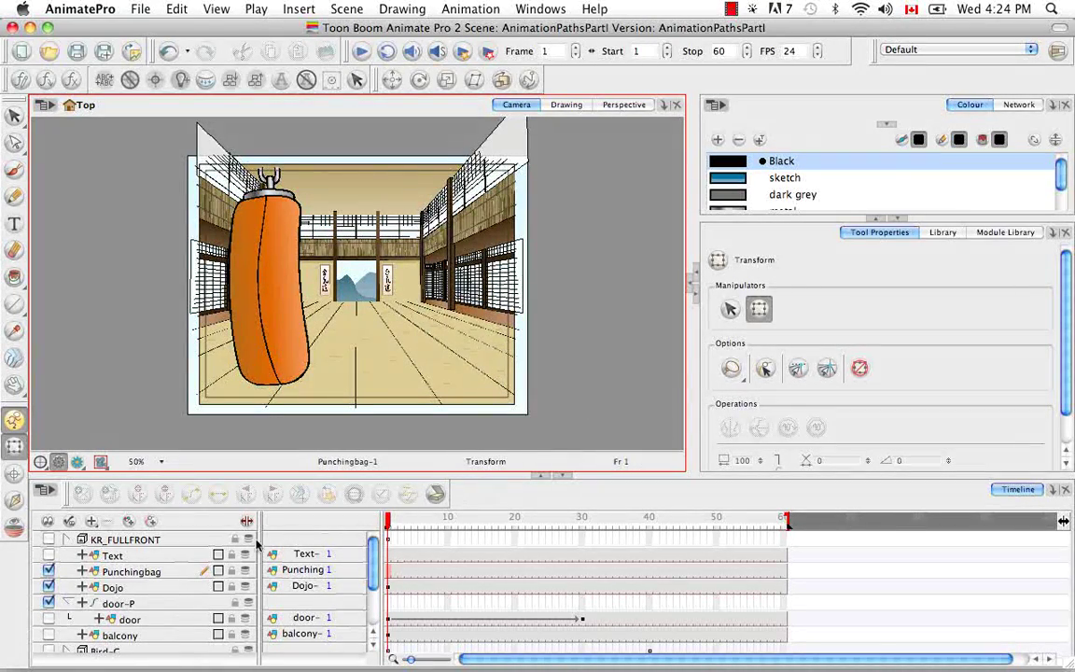
Add a Punchingbag-P parent peg above the Punchingbag layer and turn on Peg Selection Mode
{"action": "left_click", "coordinate": [169, 573]}
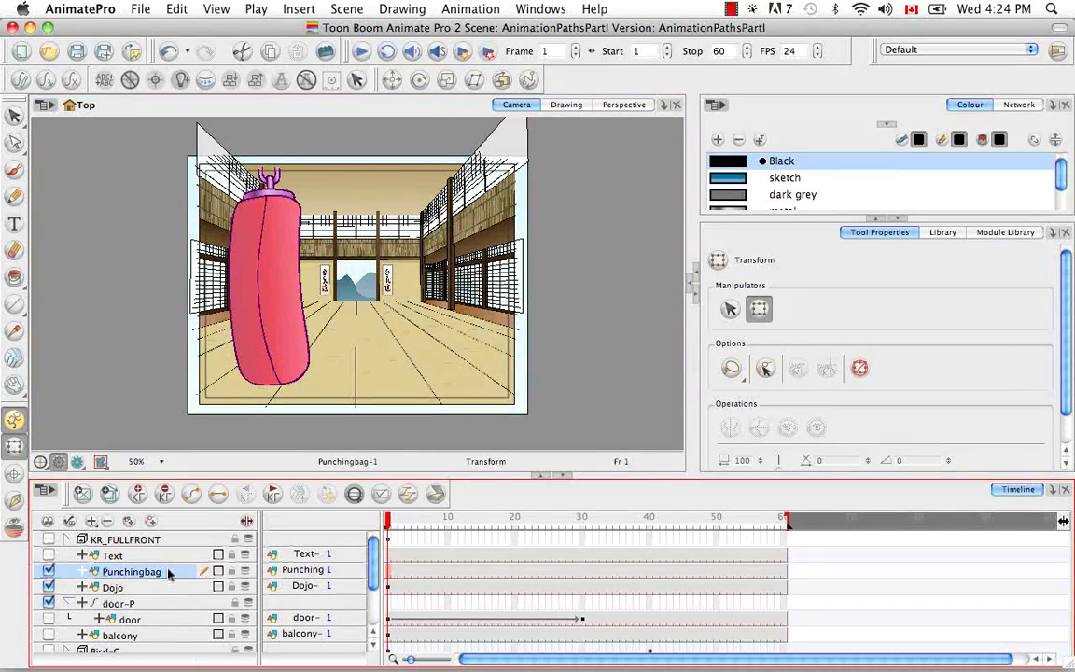
{"action": "left_click", "coordinate": [148, 521]}
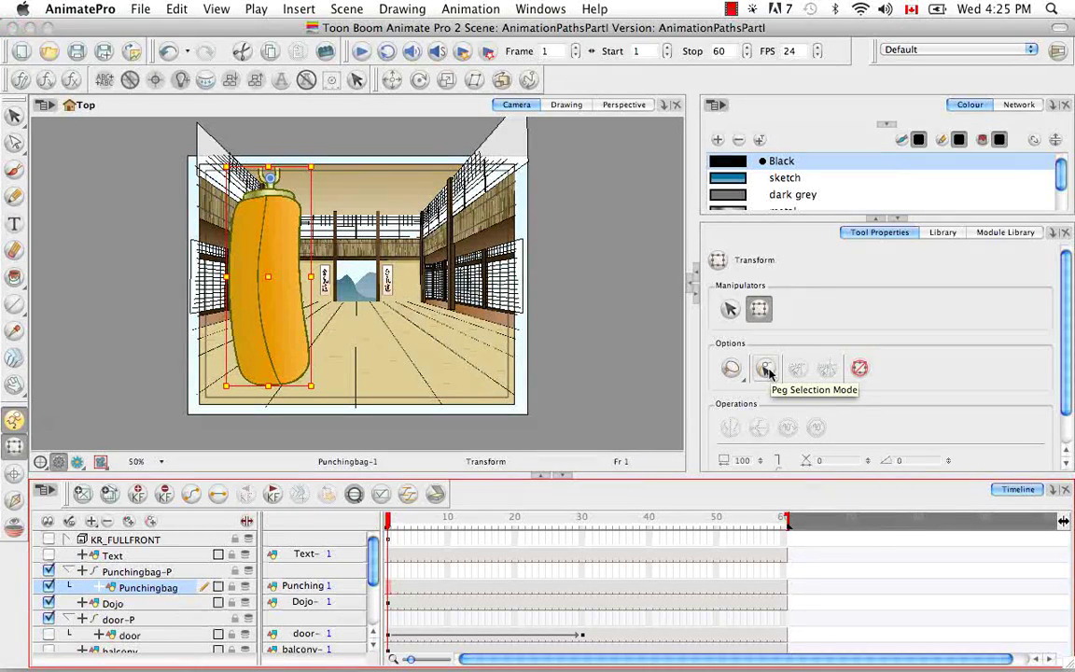
{"action": "left_click", "coordinate": [766, 370]}
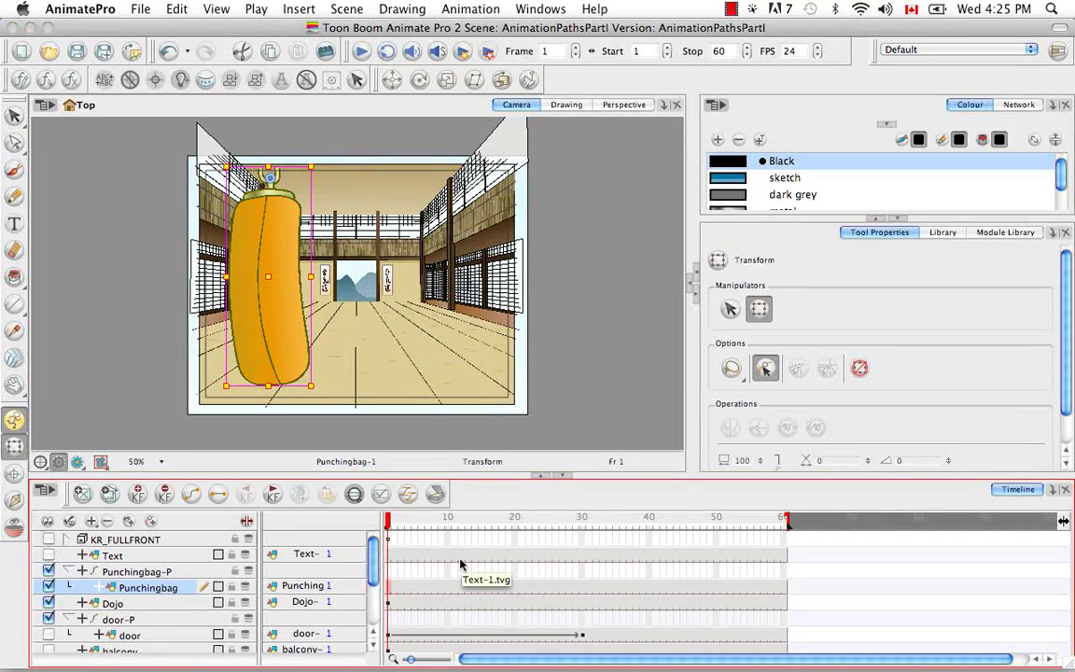
Insert a frame 1 keyframe with the bag rotated out to the left, then go to frame 10
{"action": "left_click", "coordinate": [389, 585]}
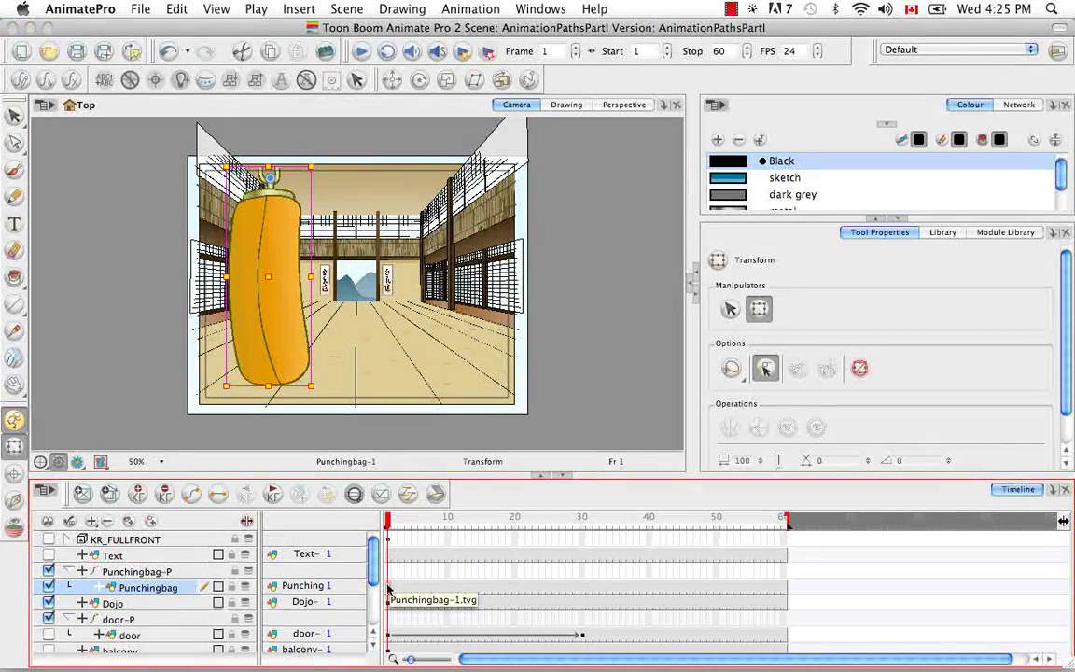
{"action": "left_click", "coordinate": [299, 9]}
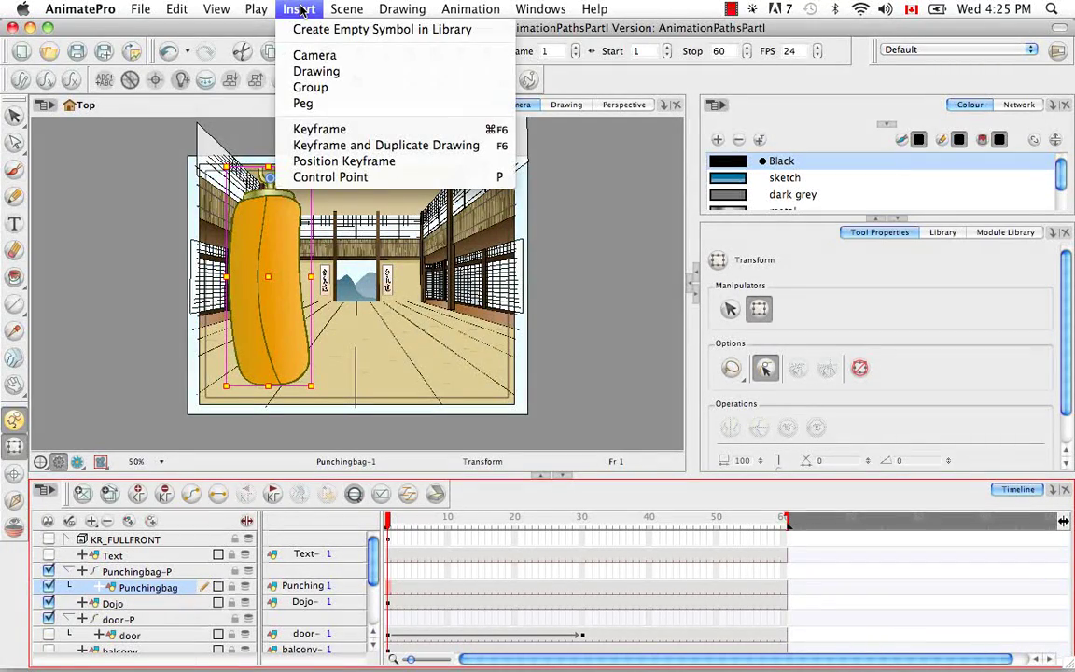
{"action": "left_click", "coordinate": [354, 133]}
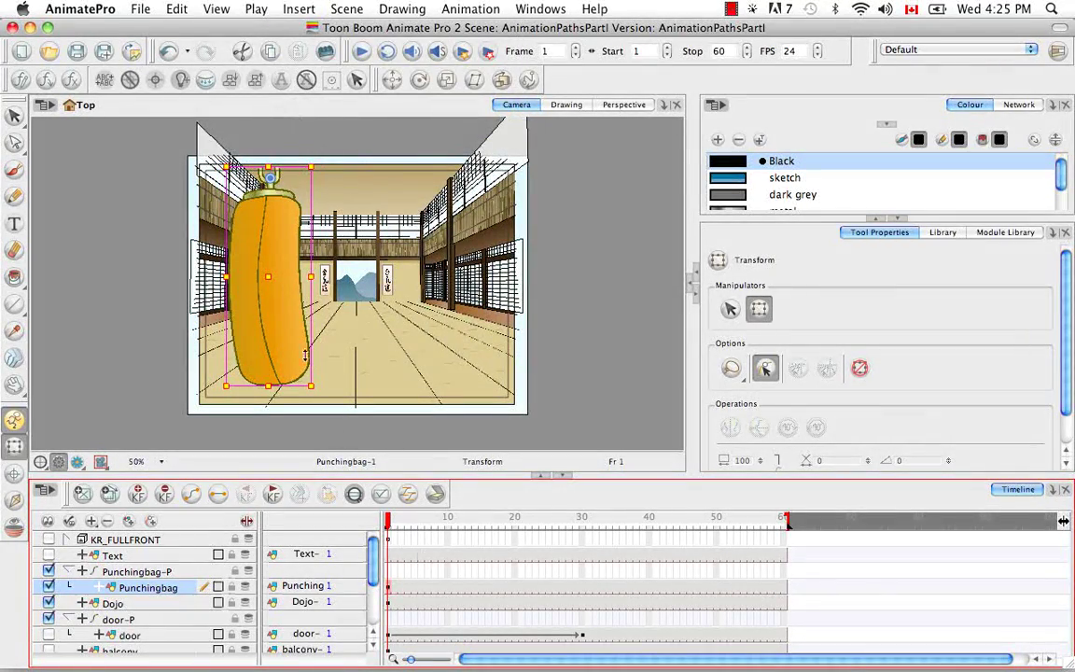
{"action": "left_click_drag", "start_coordinate": [315, 393], "coordinate": [225, 376]}
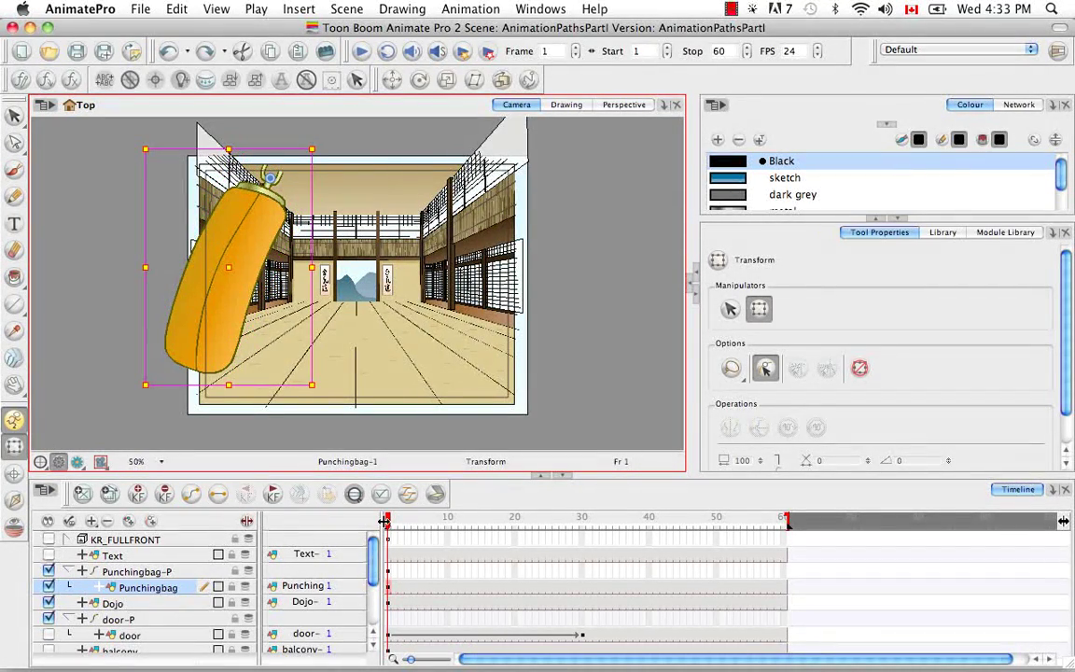
{"action": "left_click_drag", "start_coordinate": [390, 527], "coordinate": [450, 527]}
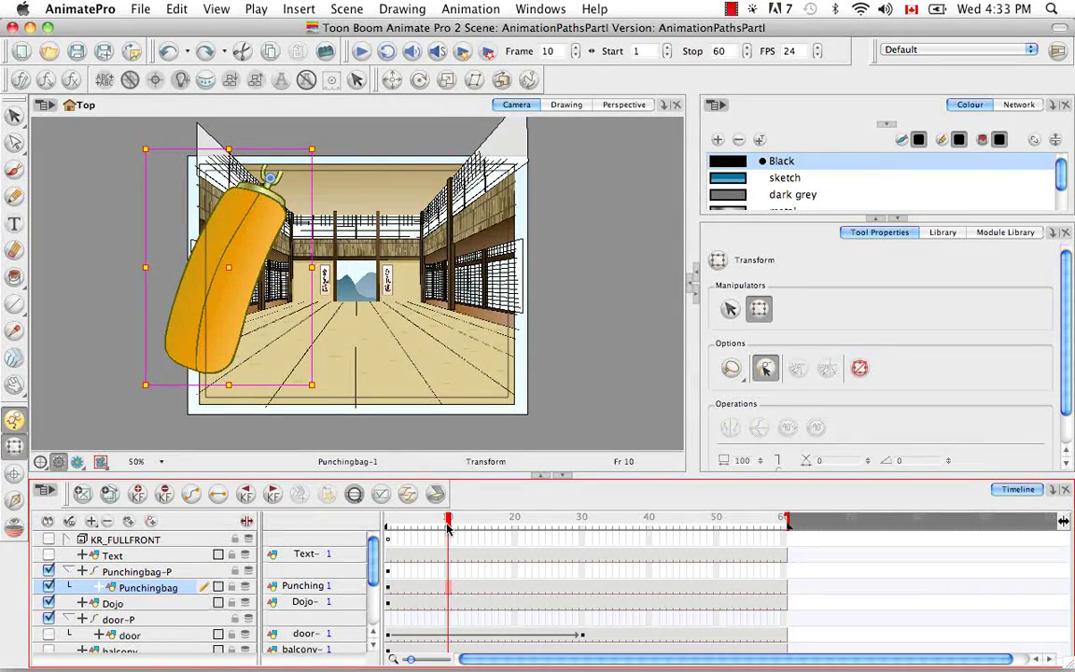
Key the Punchingbag-P peg at frame 10 with the bag rotated toward the right
{"action": "left_click", "coordinate": [451, 571]}
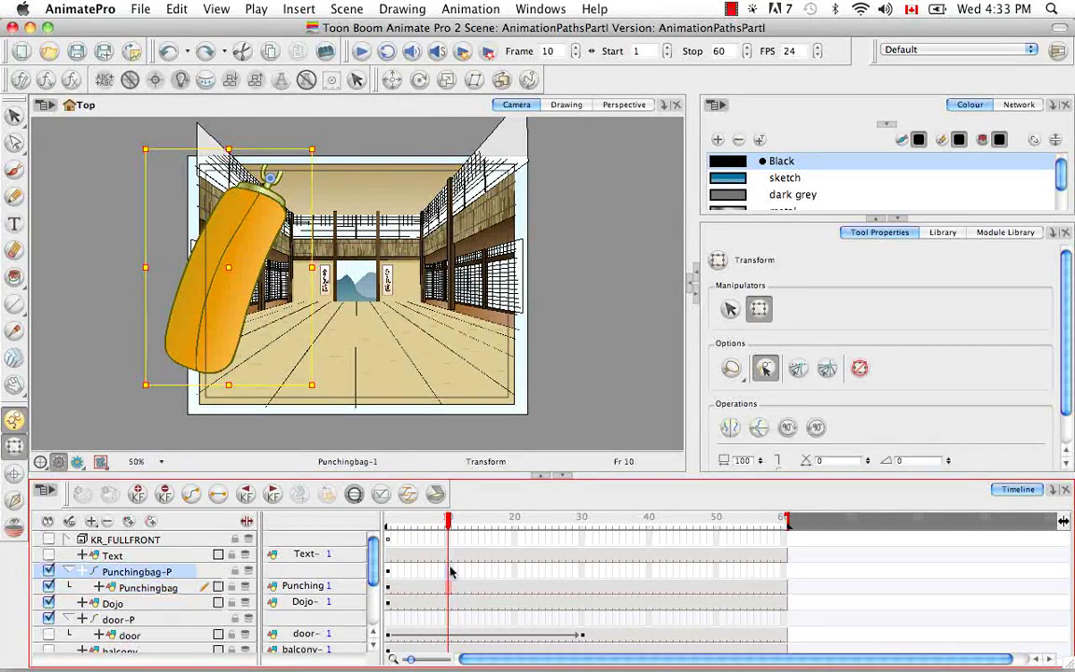
{"action": "right_click", "coordinate": [451, 571]}
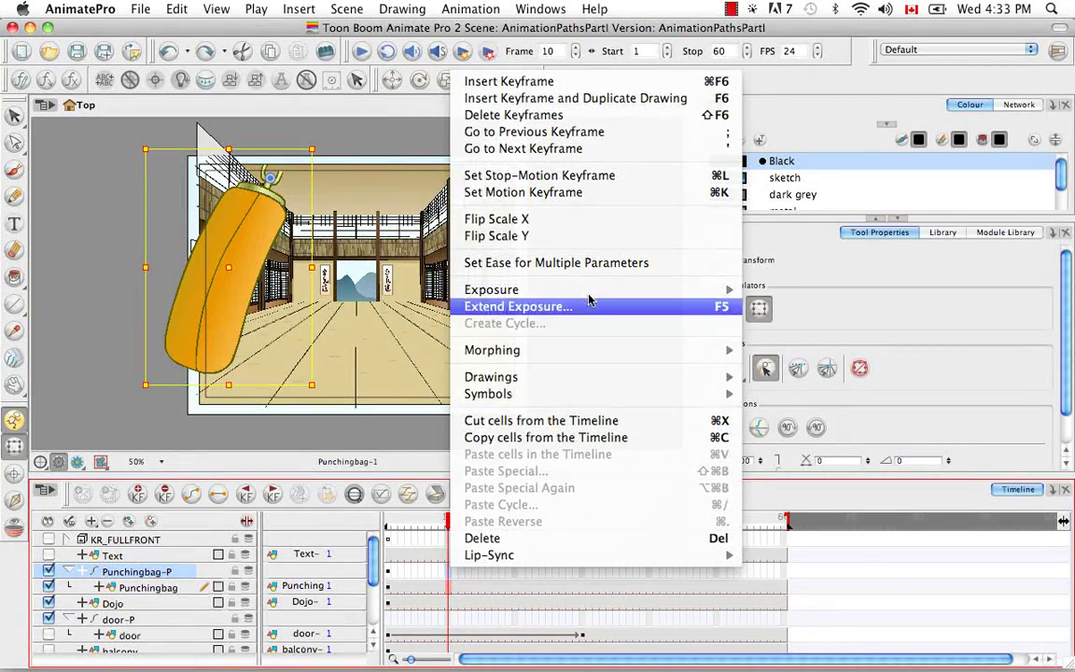
{"action": "left_click", "coordinate": [576, 84]}
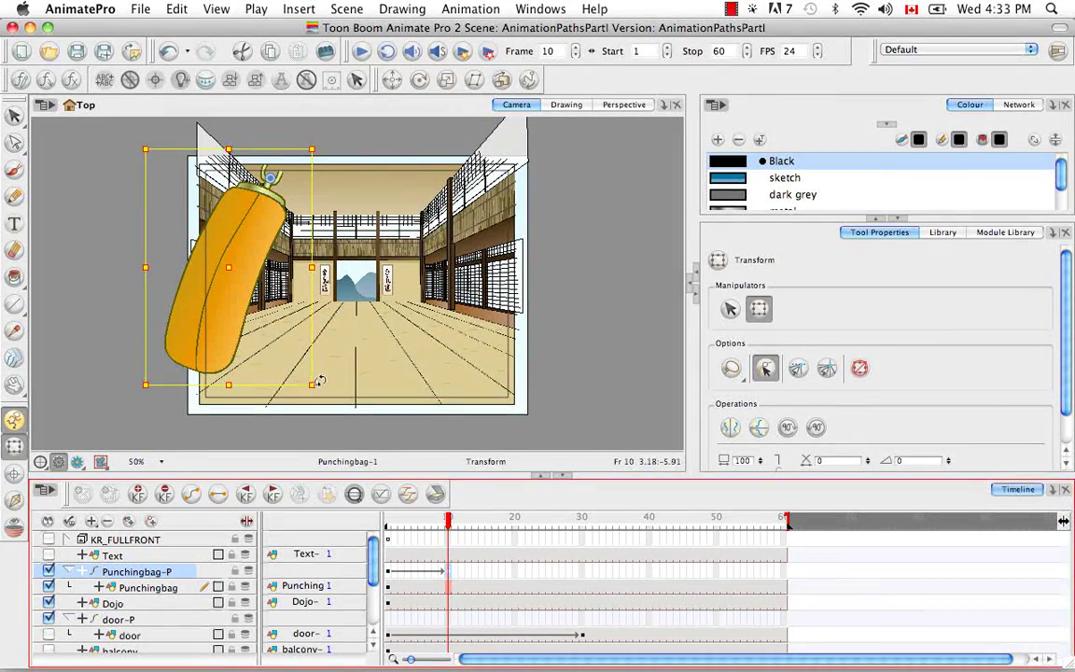
{"action": "left_click_drag", "start_coordinate": [287, 341], "coordinate": [528, 273]}
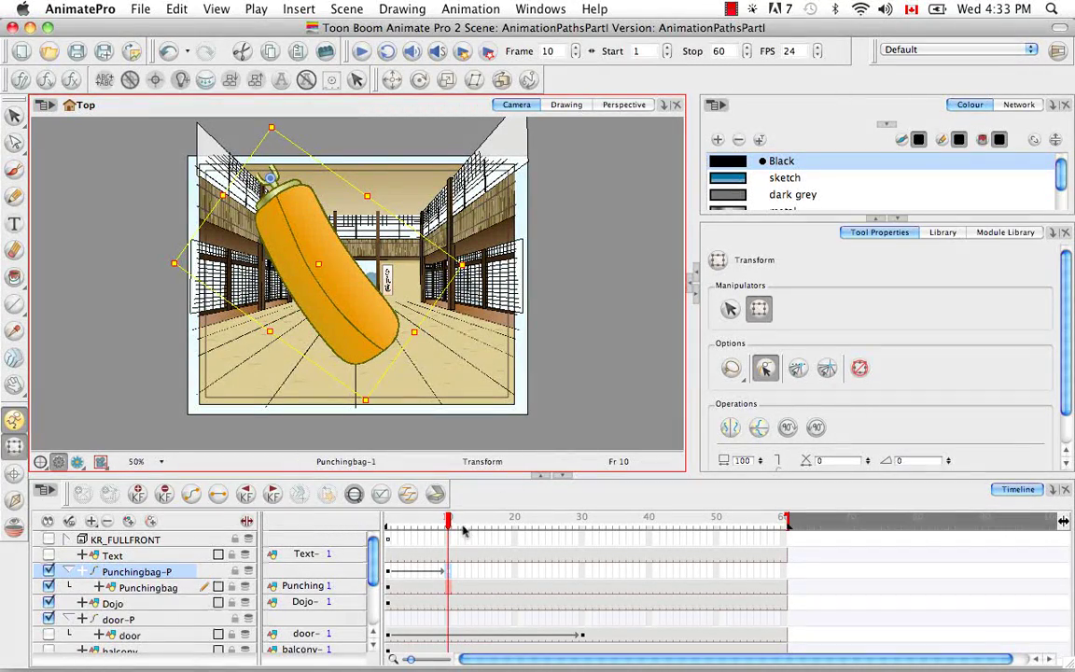
Key frame 18 with the bag rotated back to the left, then advance to frame 24
{"action": "left_click_drag", "start_coordinate": [449, 523], "coordinate": [504, 525]}
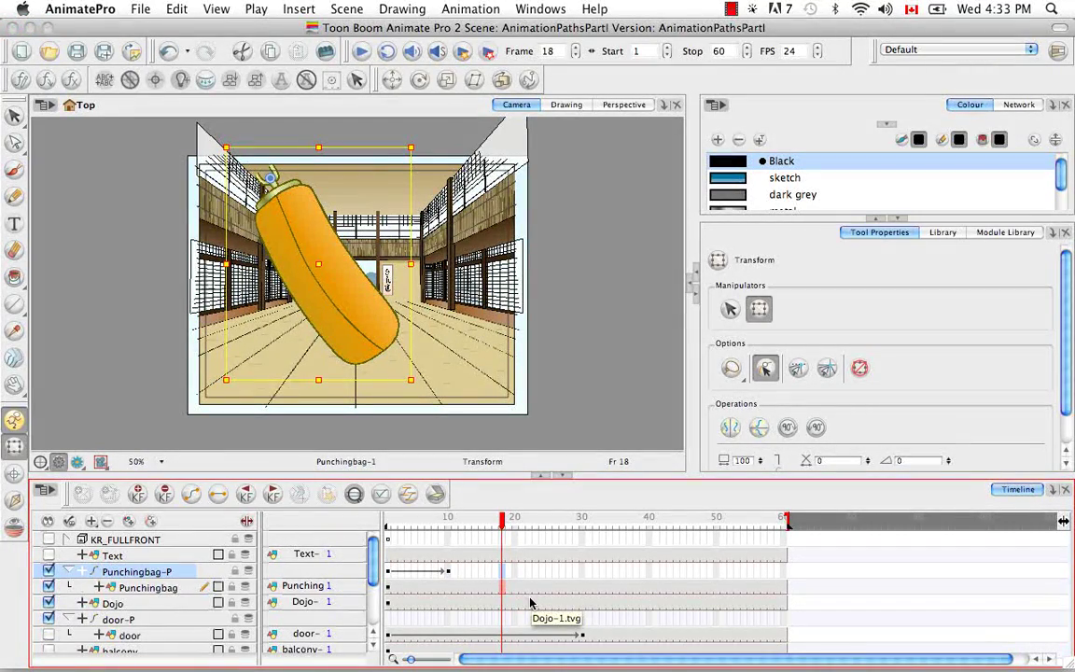
{"action": "key", "text": "super+F6"}
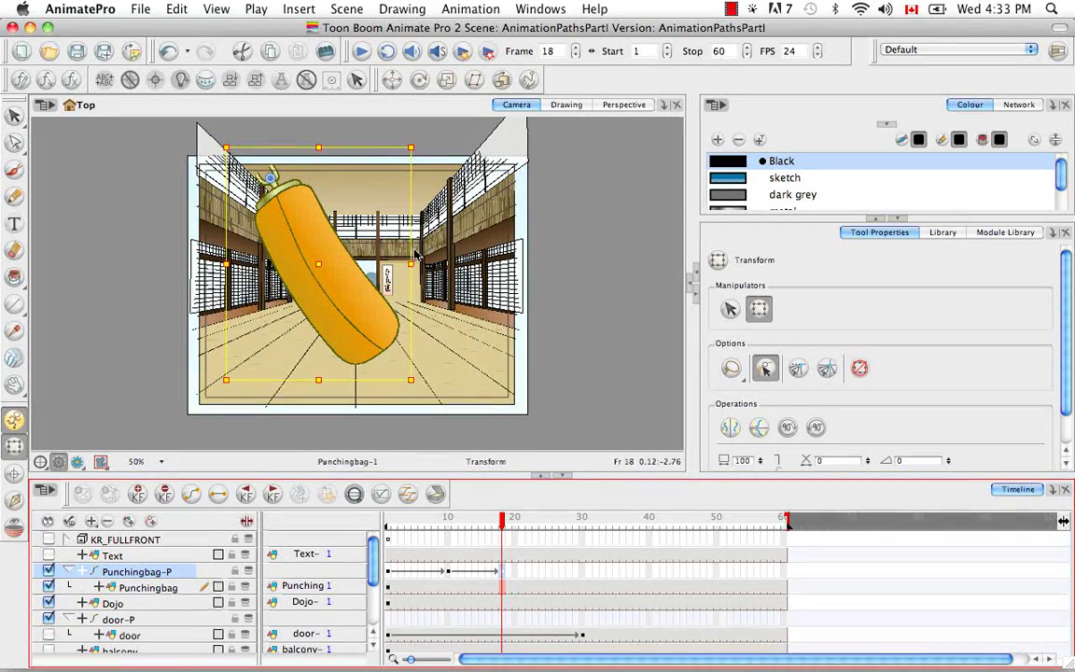
{"action": "left_click_drag", "start_coordinate": [382, 412], "coordinate": [250, 418]}
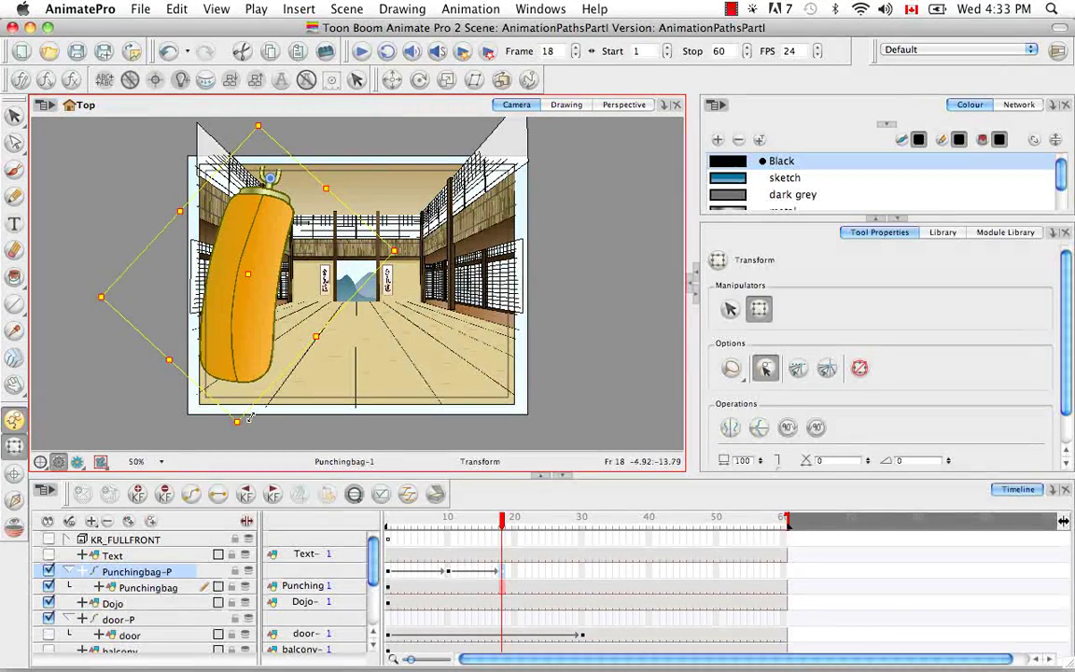
{"action": "left_click_drag", "start_coordinate": [508, 519], "coordinate": [542, 519]}
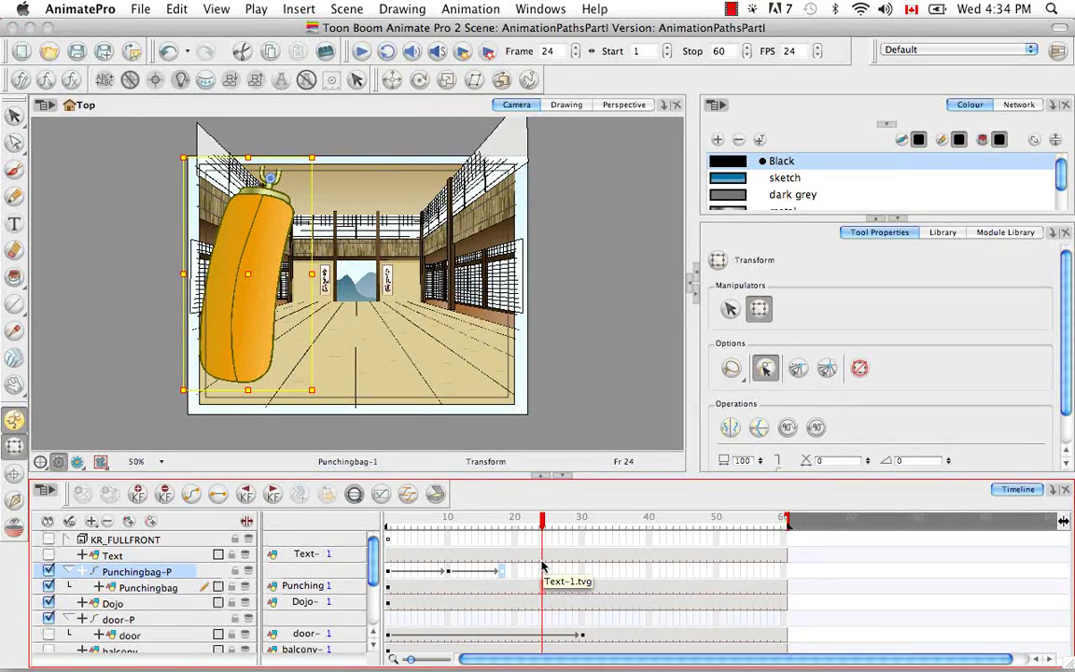
Key the bag swinging right at frame 24 and rotated nearly upright at frame 28
{"action": "left_click", "coordinate": [140, 494]}
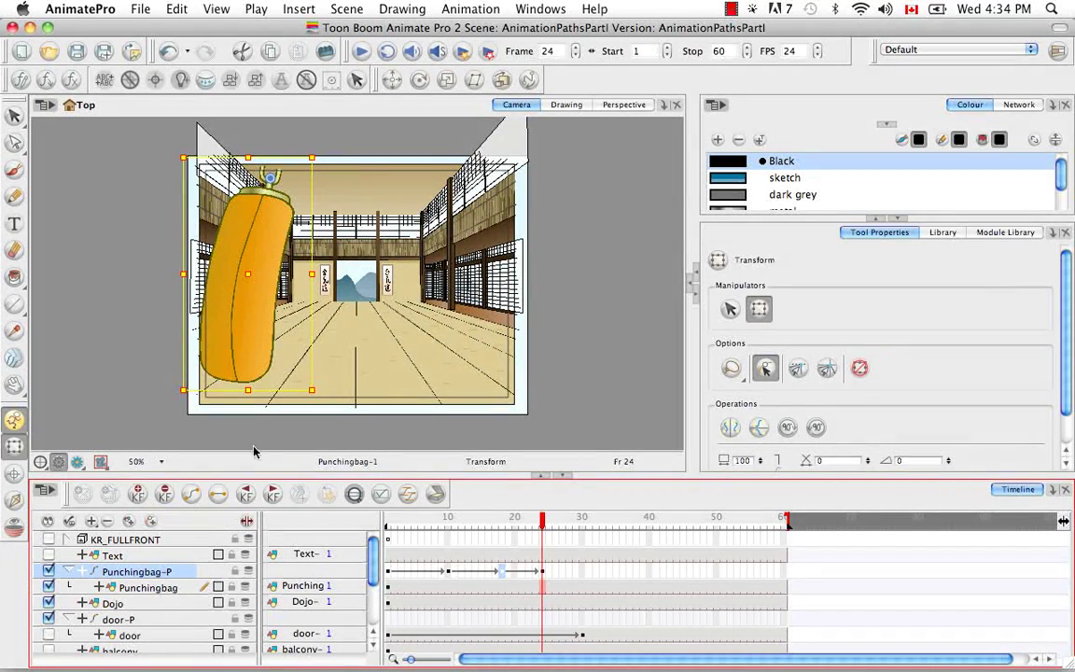
{"action": "left_click_drag", "start_coordinate": [320, 393], "coordinate": [394, 370]}
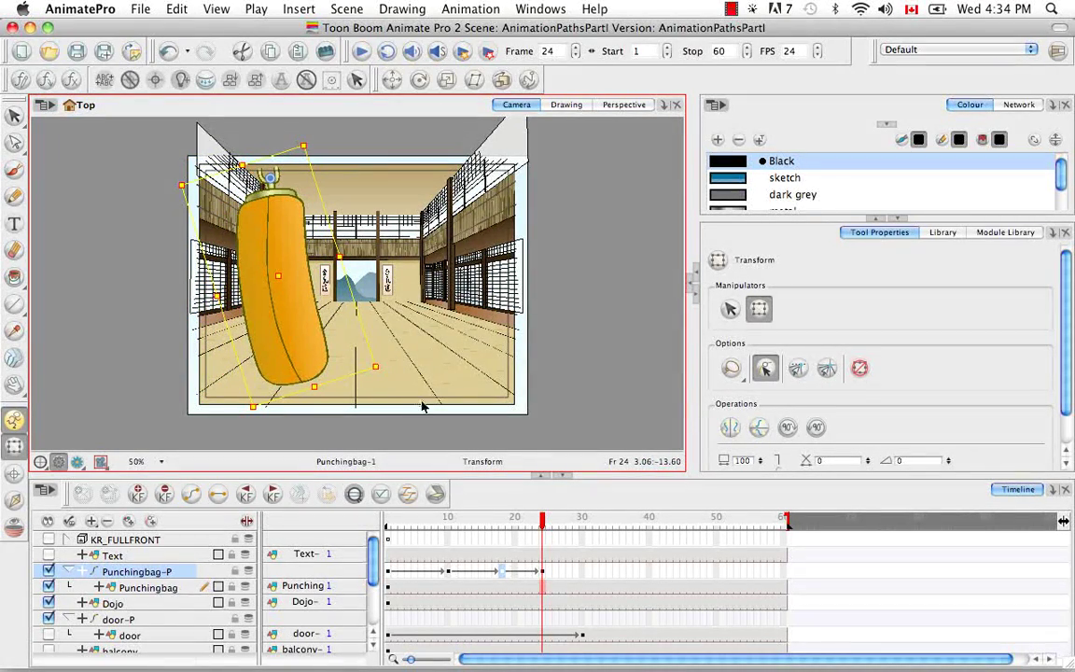
{"action": "left_click_drag", "start_coordinate": [548, 523], "coordinate": [571, 522]}
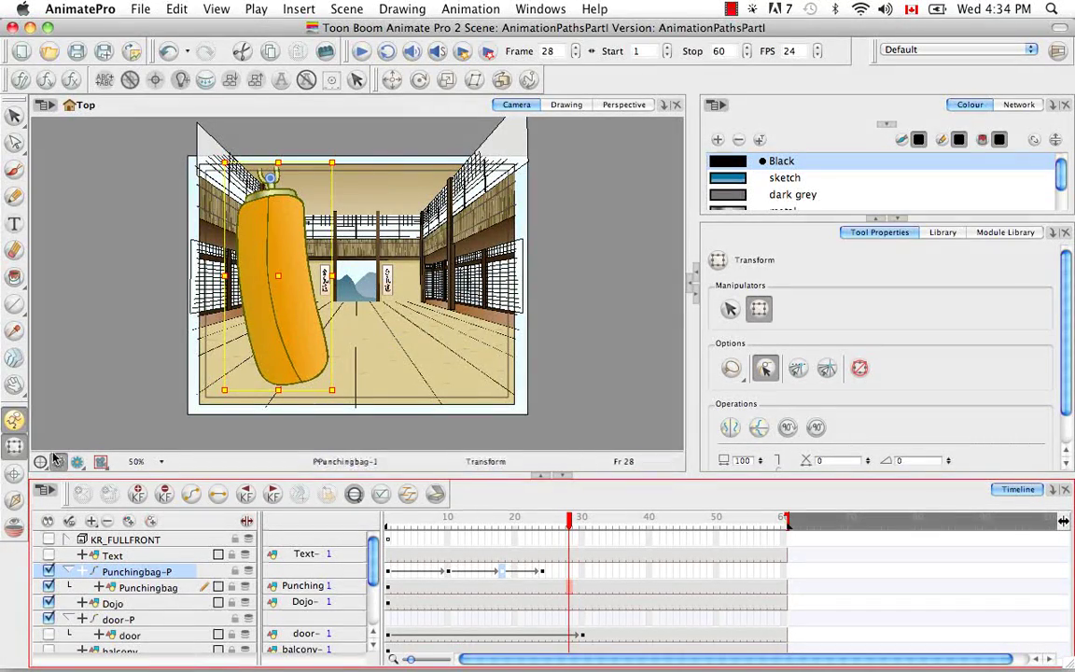
{"action": "left_click", "coordinate": [14, 423]}
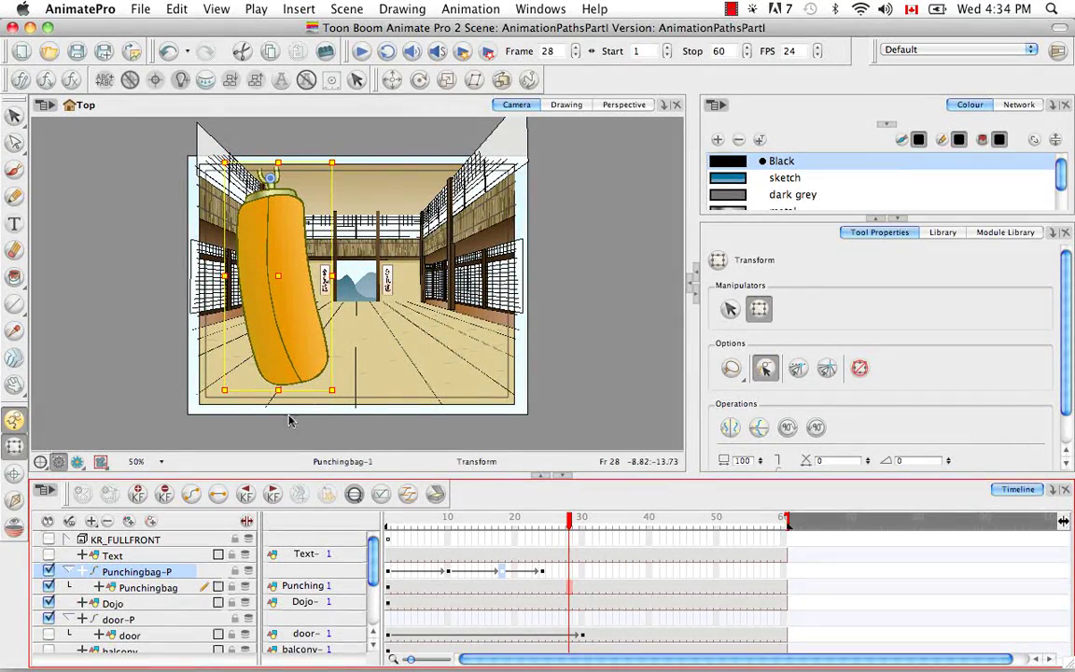
{"action": "left_click_drag", "start_coordinate": [334, 391], "coordinate": [302, 396]}
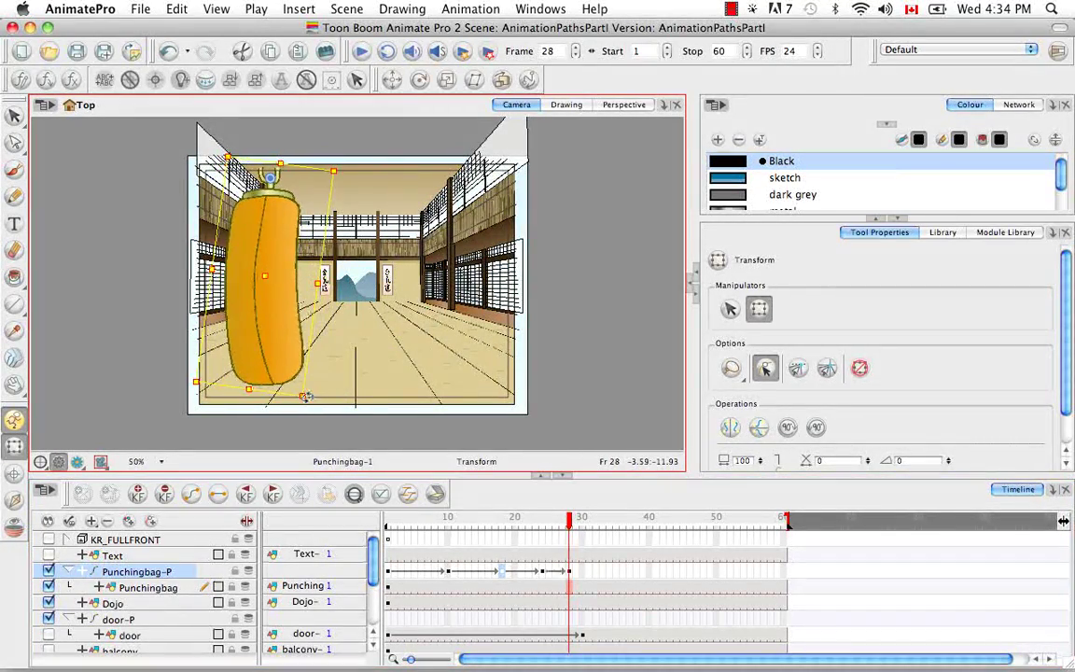
Return to frame 1 and play the punching bag swing forward
{"action": "left_click", "coordinate": [388, 524]}
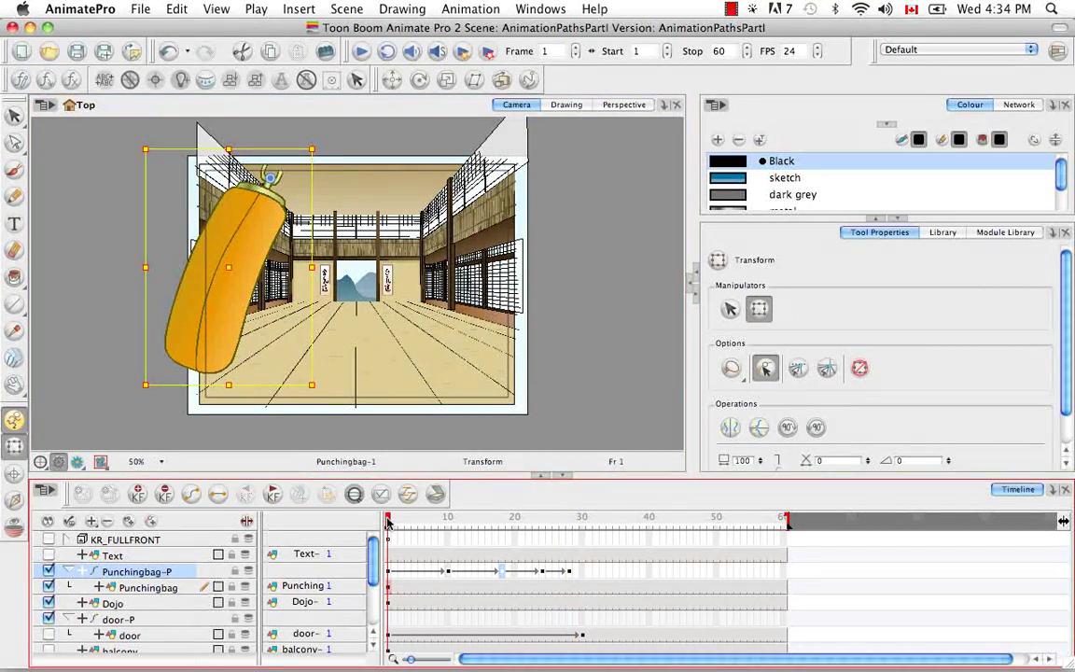
{"action": "left_click", "coordinate": [361, 52]}
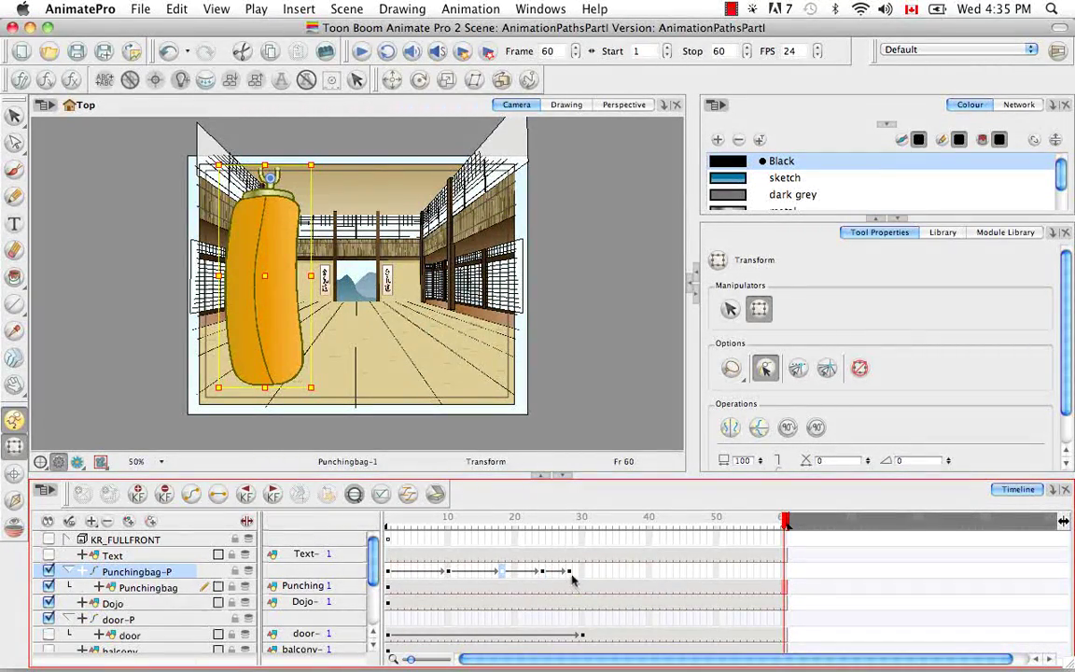
Add a keyframe with a duplicated Punchingbag drawing at frame 18
{"action": "left_click", "coordinate": [502, 586]}
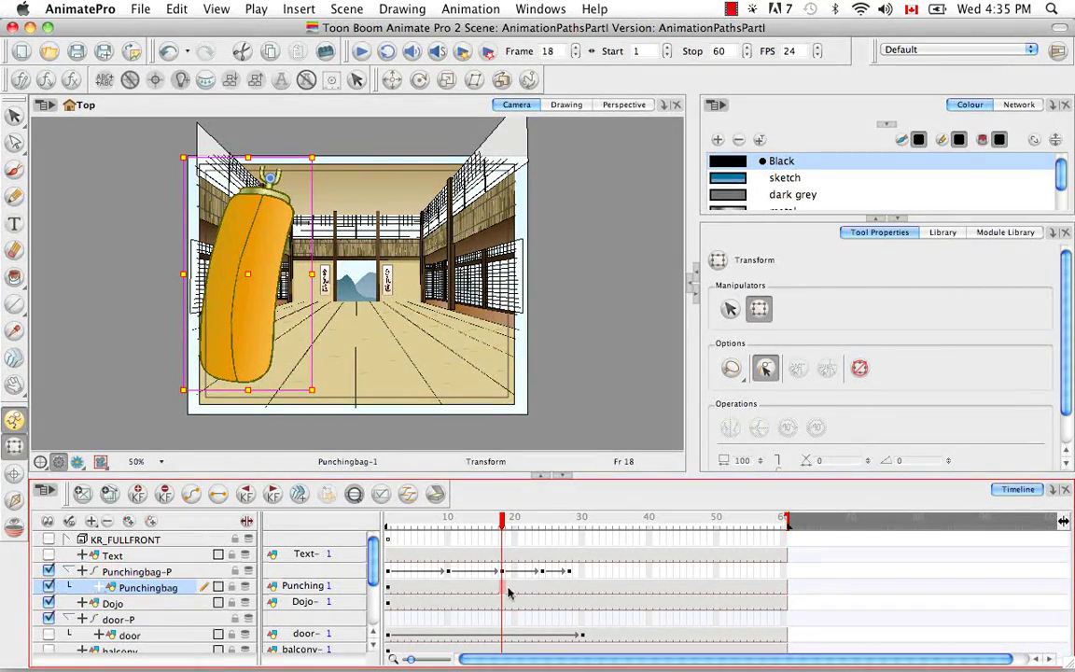
{"action": "right_click", "coordinate": [504, 586]}
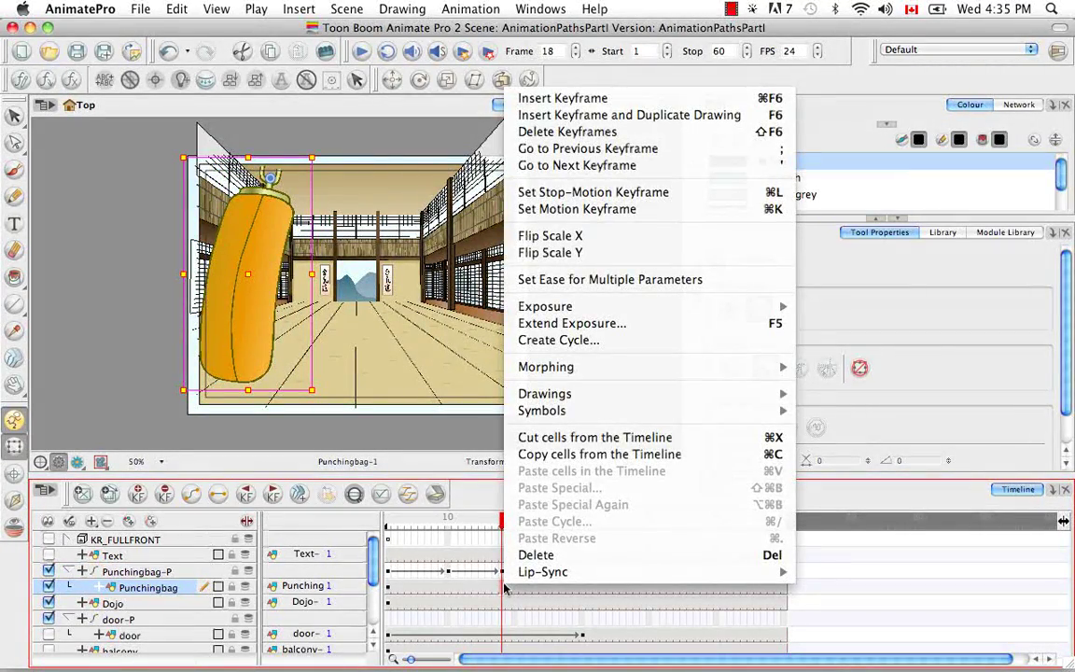
{"action": "left_click", "coordinate": [634, 114]}
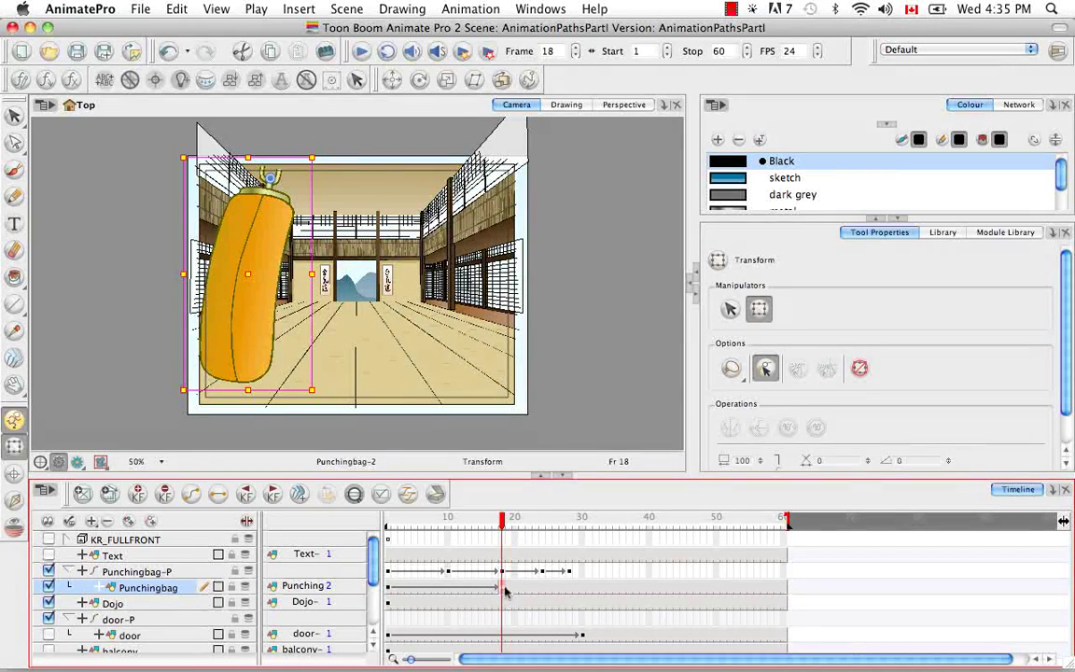
Step through the frames around 18 to check the new drawing
{"action": "key", "text": "period"}
{"action": "key", "text": "period"}
{"action": "key", "text": "period"}
{"action": "key", "text": "period"}
{"action": "key", "text": "period"}
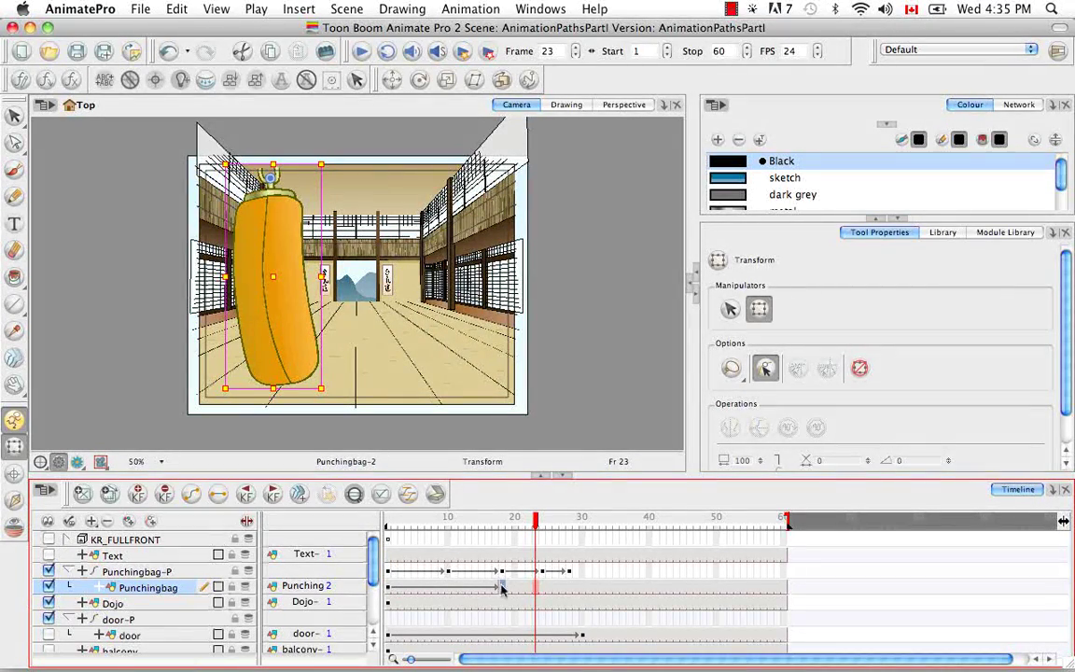
{"action": "left_click", "coordinate": [501, 527]}
{"action": "left_click", "coordinate": [496, 527]}
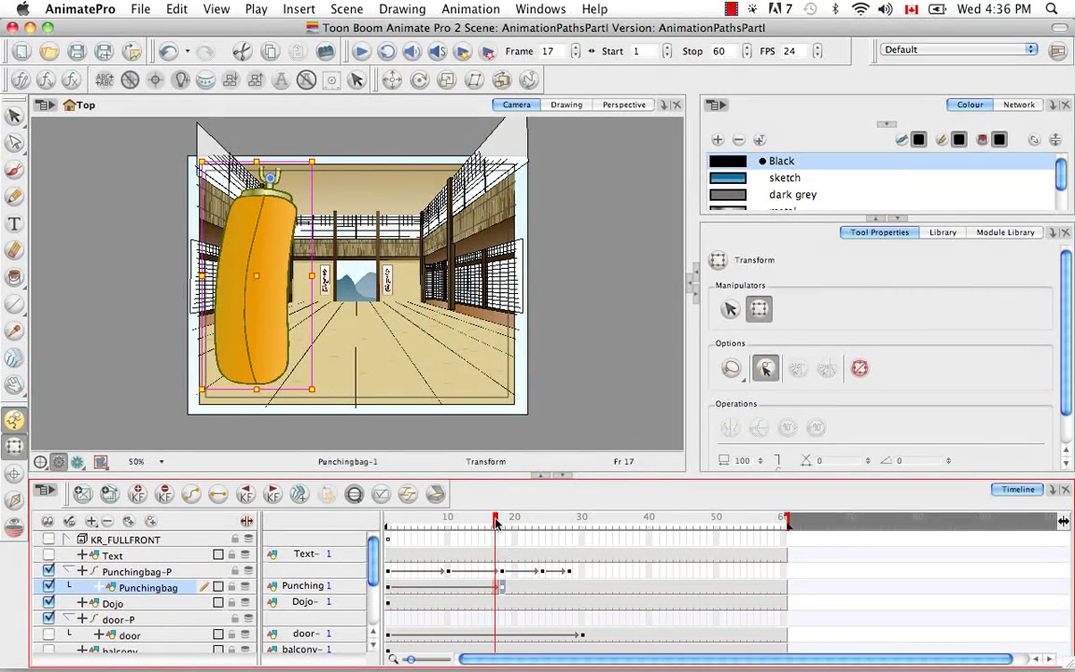
{"action": "mouse_move", "coordinate": [496, 532]}
{"action": "left_mouse_down"}
{"action": "mouse_move", "coordinate": [739, 538]}
{"action": "mouse_move", "coordinate": [501, 527]}
{"action": "left_mouse_up"}
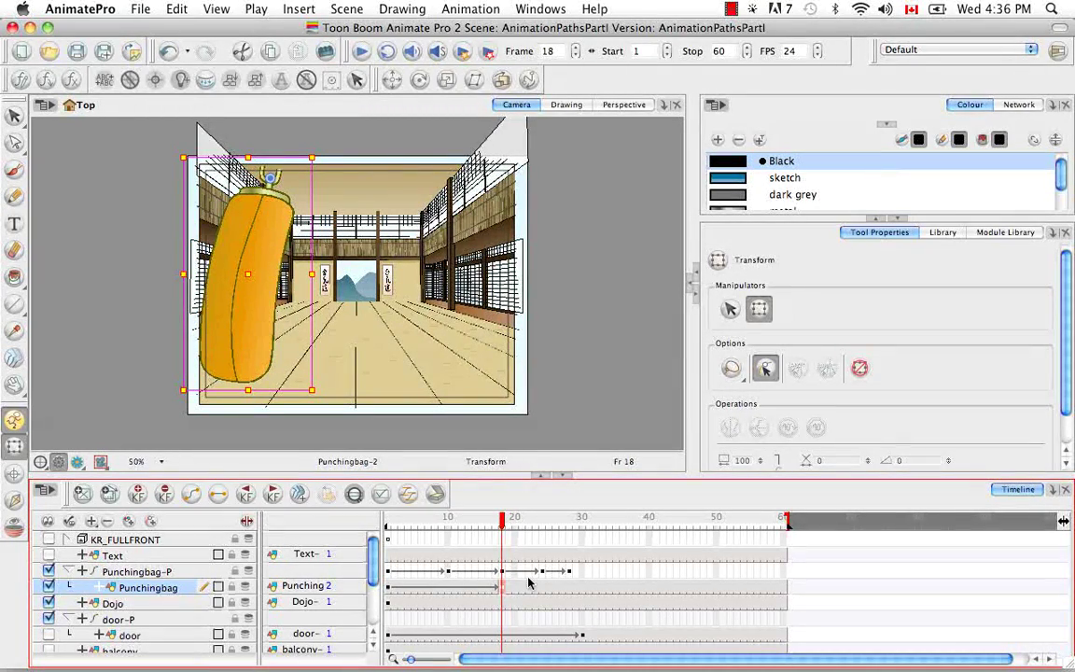
Expand the Punchingbag-P and Punchingbag function tracks and widen the timeline panels
{"action": "left_click", "coordinate": [83, 571]}
{"action": "scroll", "coordinate": [375, 555], "scroll_direction": "down", "scroll_amount": 5}
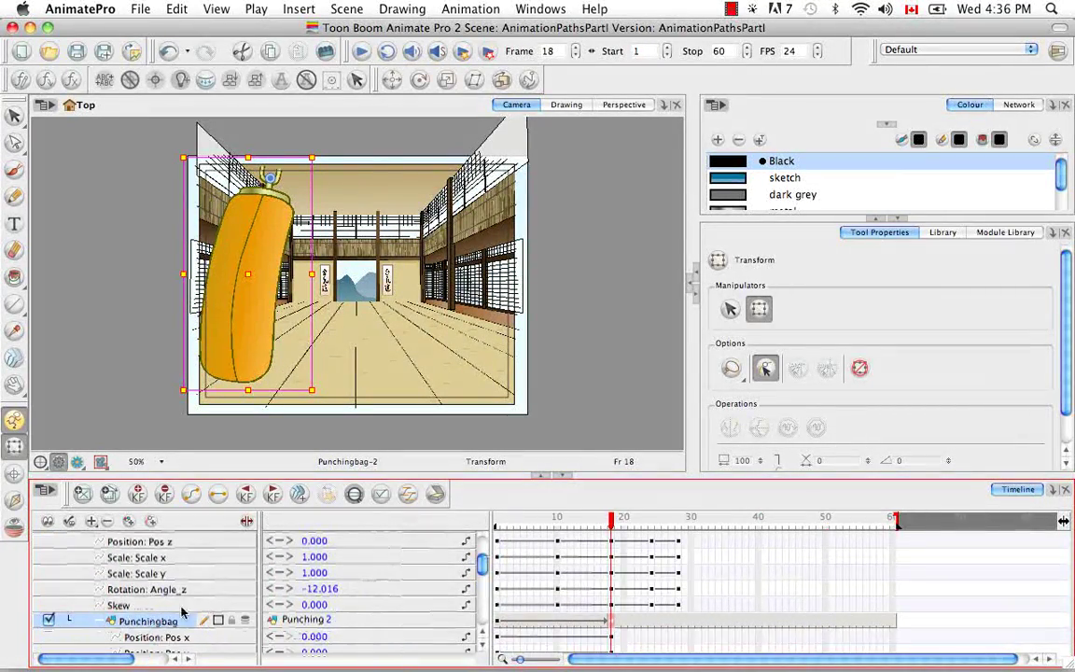
{"action": "left_click_drag", "start_coordinate": [485, 571], "coordinate": [254, 560]}
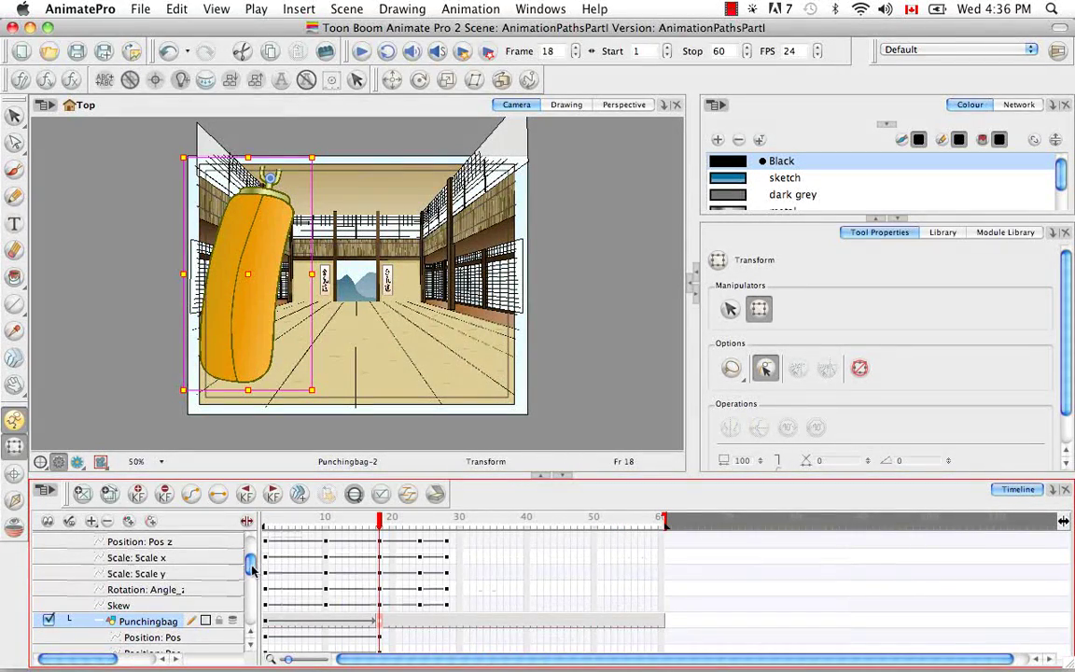
{"action": "scroll", "coordinate": [250, 569], "scroll_direction": "down", "scroll_amount": 5}
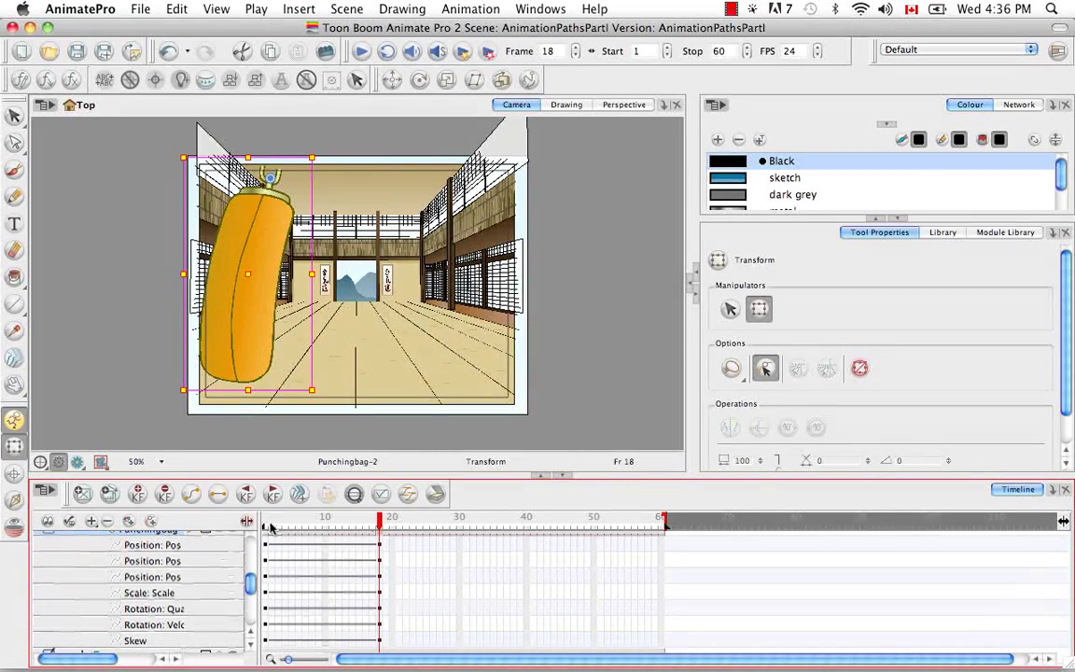
{"action": "left_click_drag", "start_coordinate": [366, 527], "coordinate": [362, 527]}
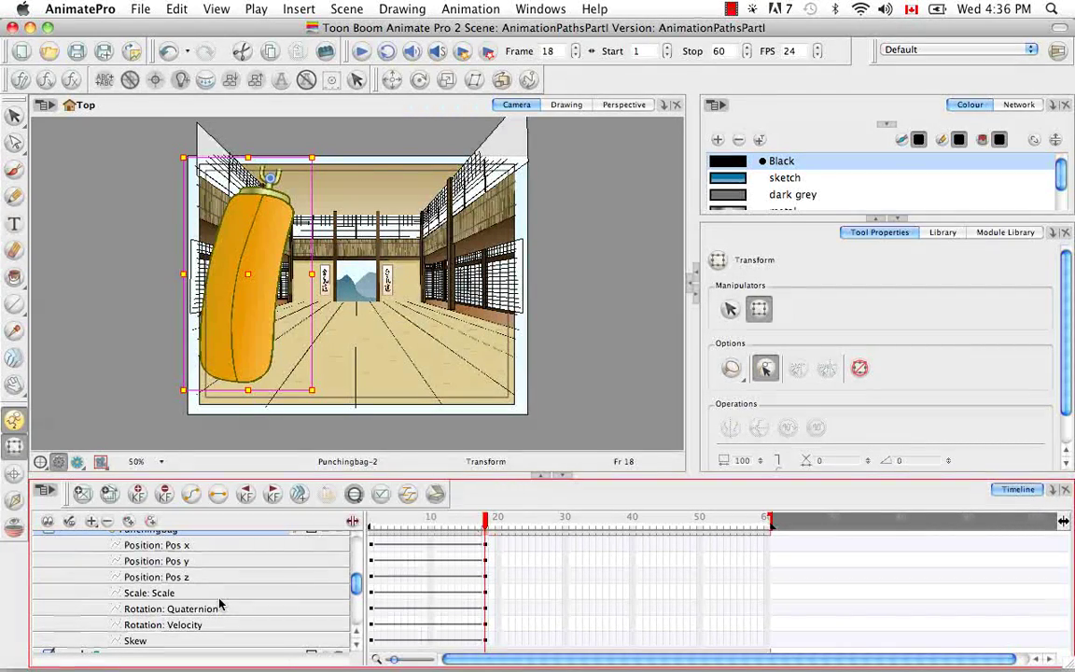
{"action": "mouse_move", "coordinate": [356, 585]}
{"action": "left_mouse_down"}
{"action": "mouse_move", "coordinate": [356, 565]}
{"action": "mouse_move", "coordinate": [355, 577]}
{"action": "left_mouse_up"}
Scrub toward frame 32, undo, then select the Punchingbag layer at frame 40
{"action": "left_click_drag", "start_coordinate": [484, 521], "coordinate": [578, 524]}
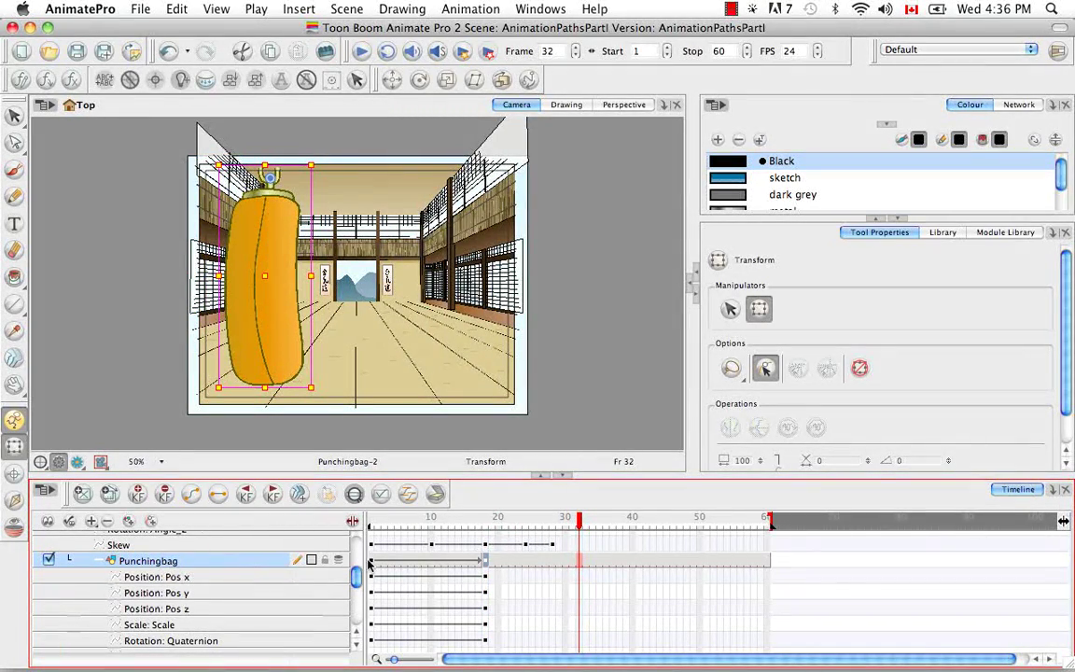
{"action": "key", "text": "super+z"}
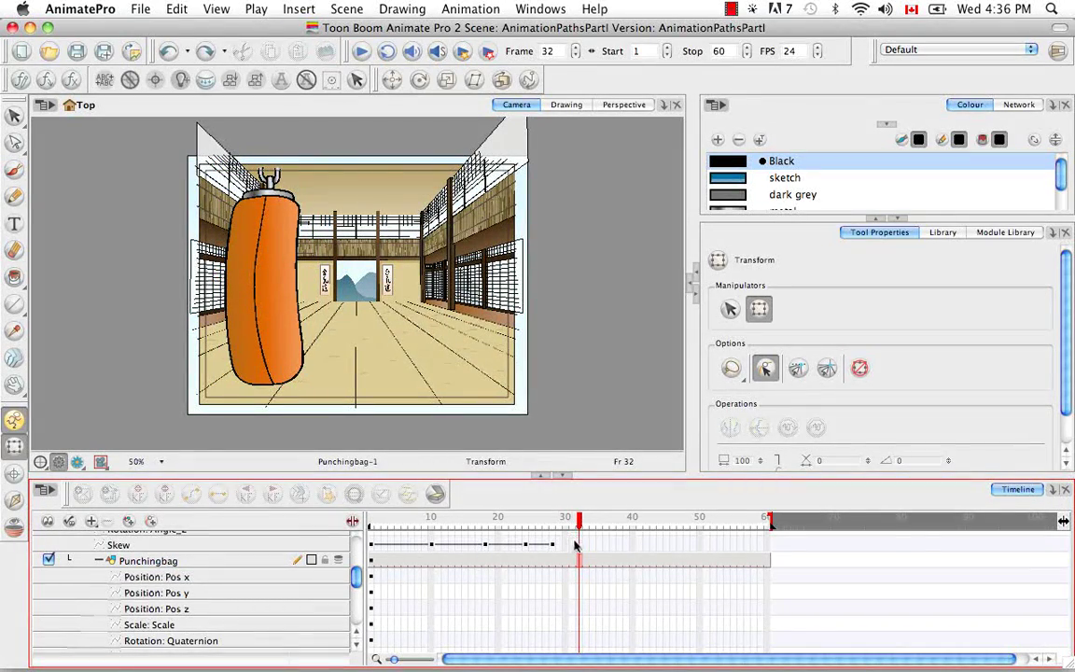
{"action": "left_click", "coordinate": [633, 545]}
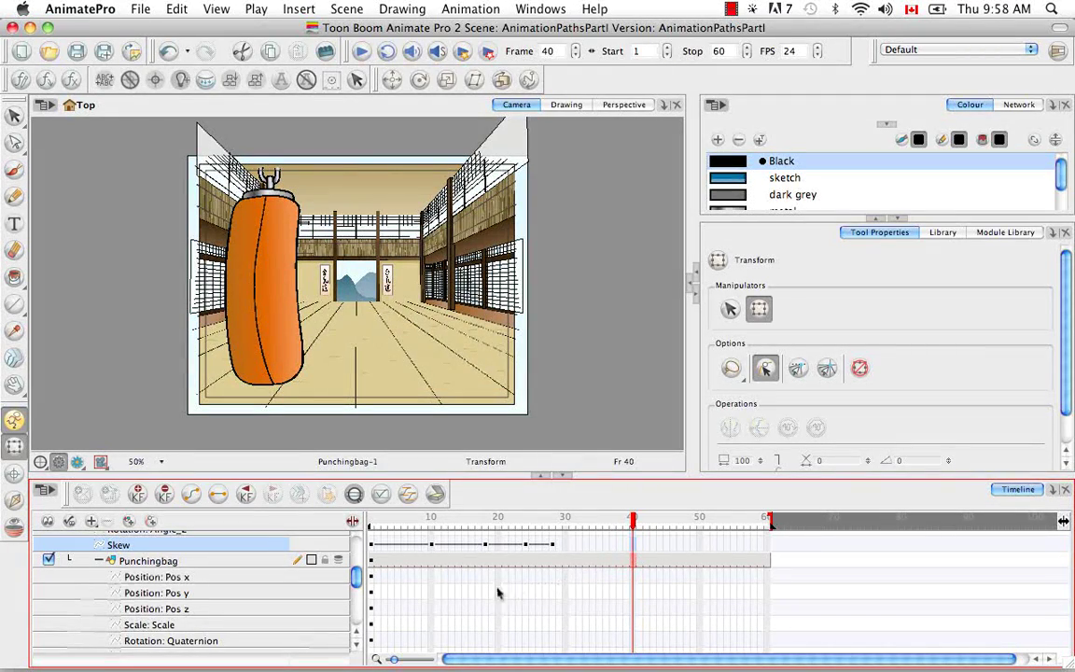
{"action": "left_click", "coordinate": [258, 561]}
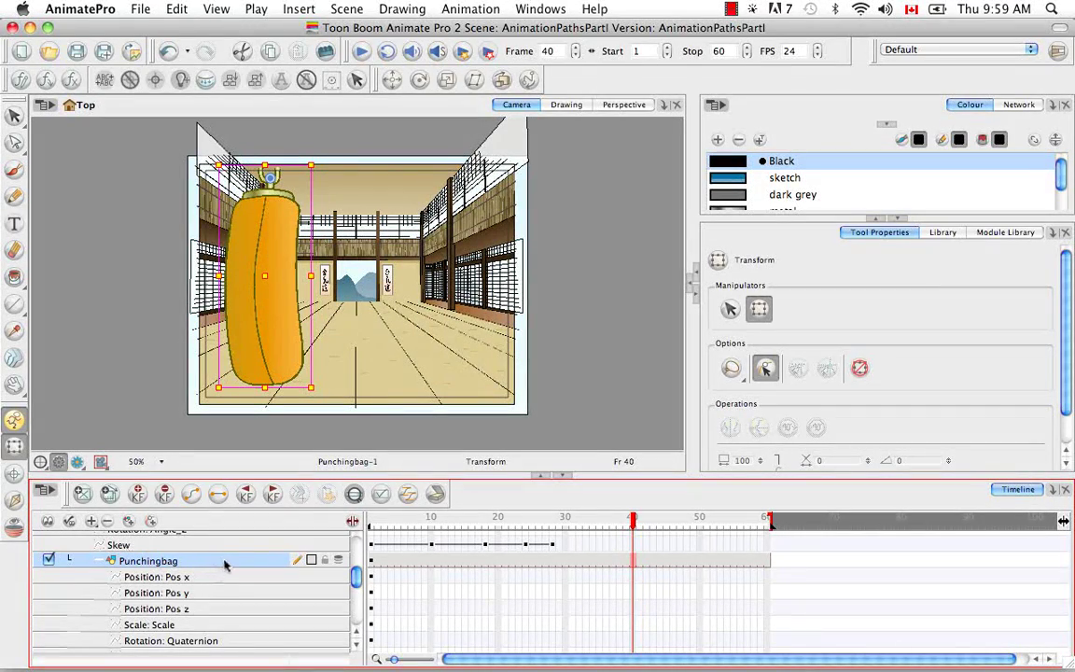
Uncheck Animate Using Animation Tools in the Punchingbag layer's Advanced properties
{"action": "double_click", "coordinate": [224, 564]}
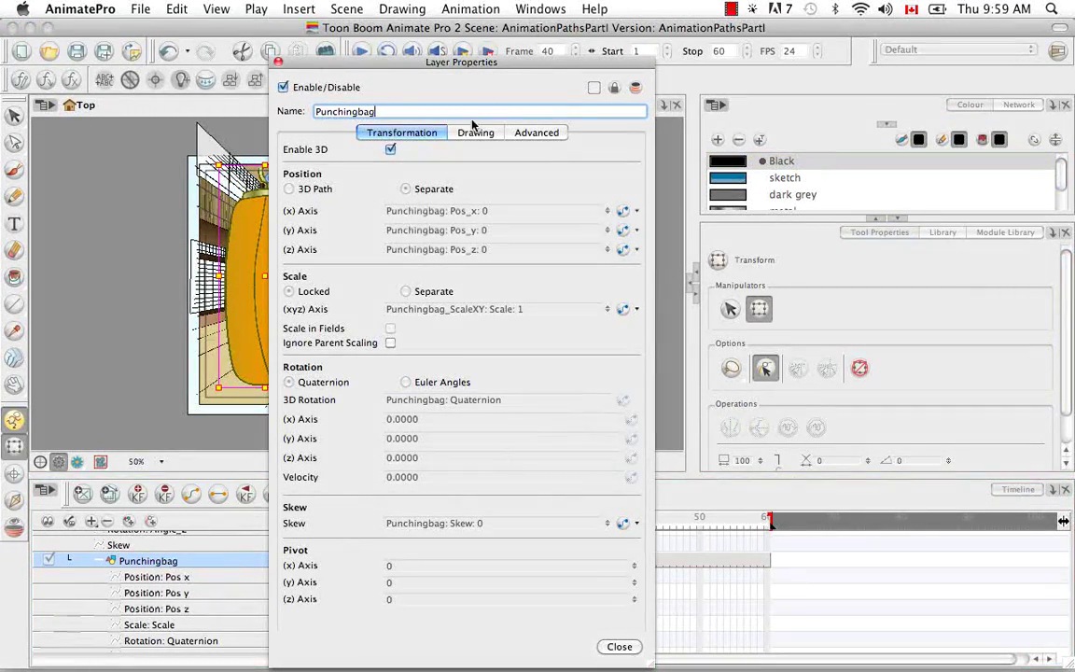
{"action": "left_click", "coordinate": [541, 133]}
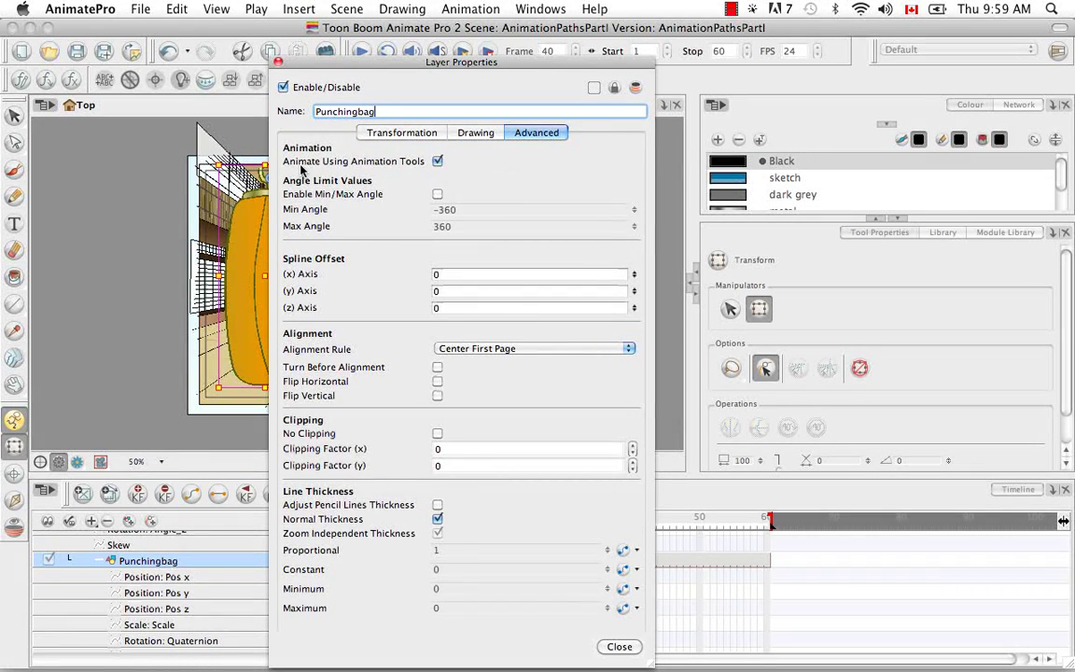
{"action": "left_click", "coordinate": [437, 161]}
{"action": "left_click", "coordinate": [619, 646]}
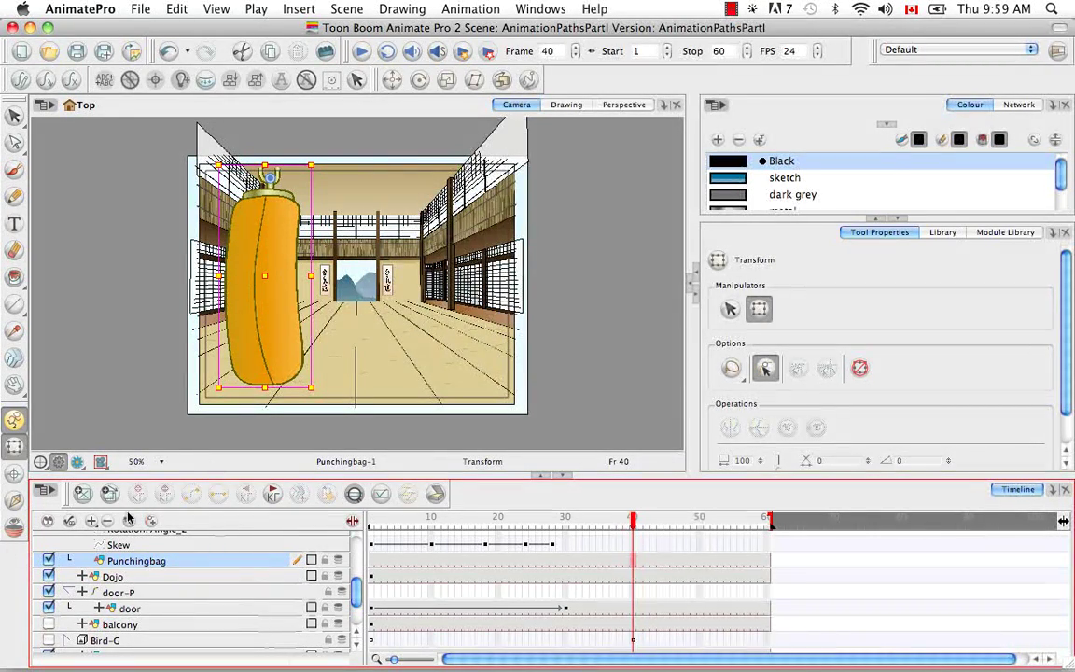
Insert a position keyframe at frame 40 on the punching bag track
{"action": "left_click", "coordinate": [633, 561]}
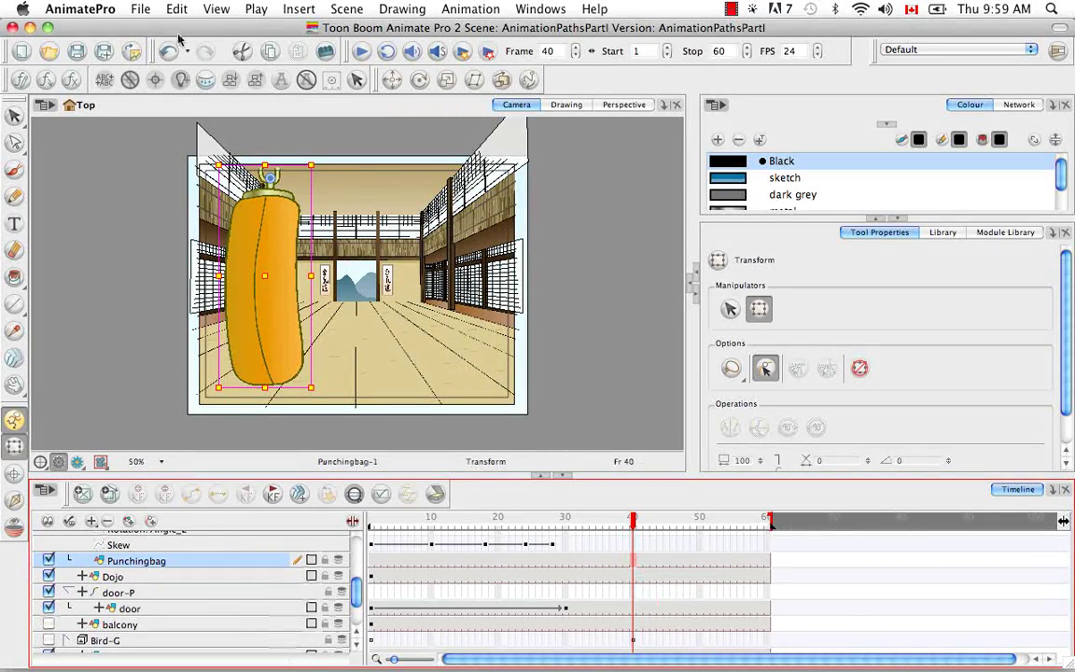
{"action": "left_click", "coordinate": [291, 9]}
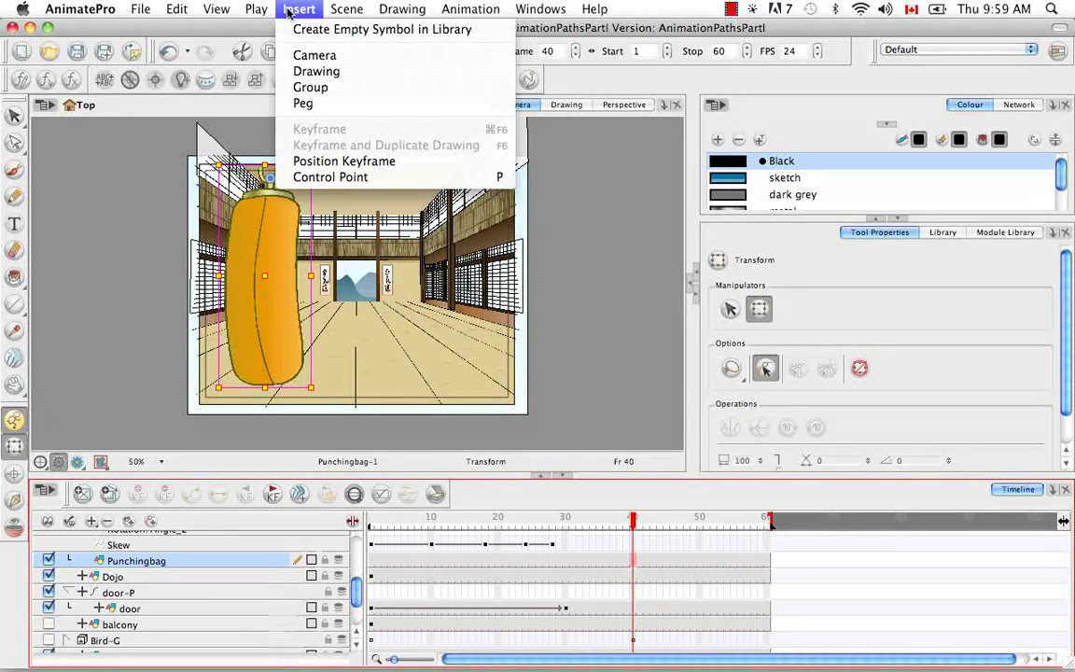
{"action": "left_click", "coordinate": [336, 162]}
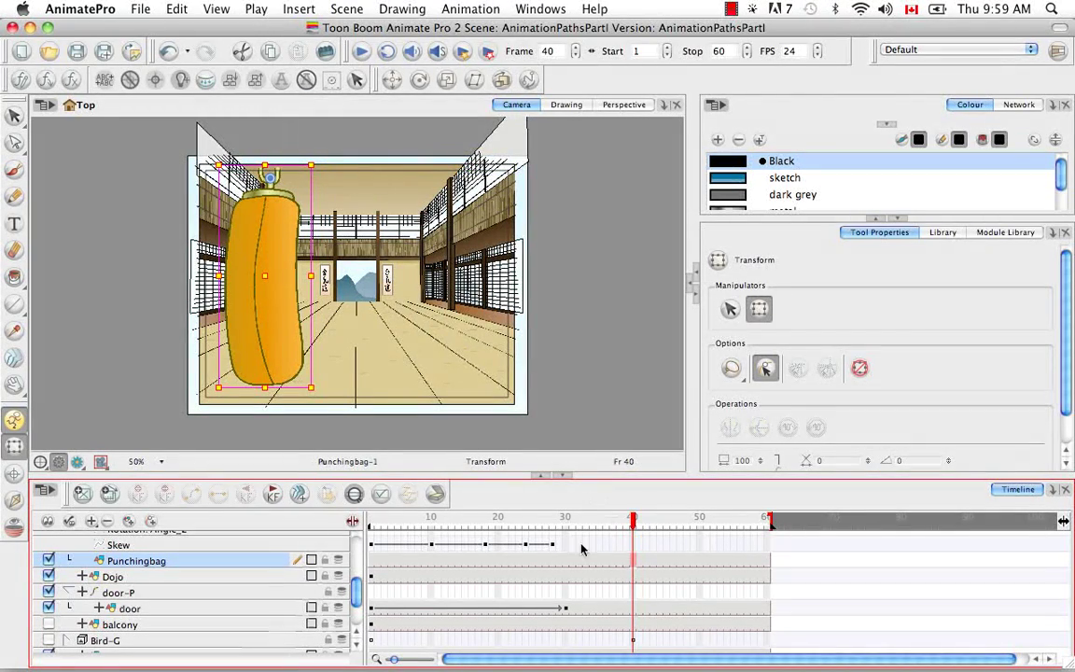
Adjust the timeline track rows and collapse the Punchingbag-P function tracks
{"action": "scroll", "coordinate": [357, 635], "scroll_direction": "up", "scroll_amount": 6}
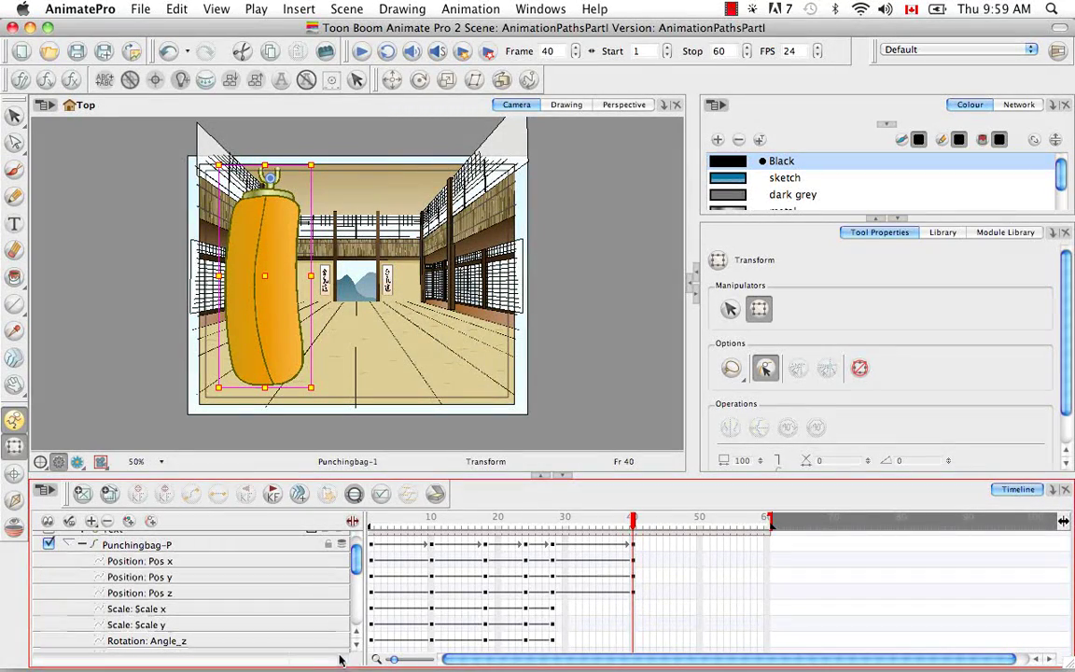
{"action": "left_click", "coordinate": [356, 631]}
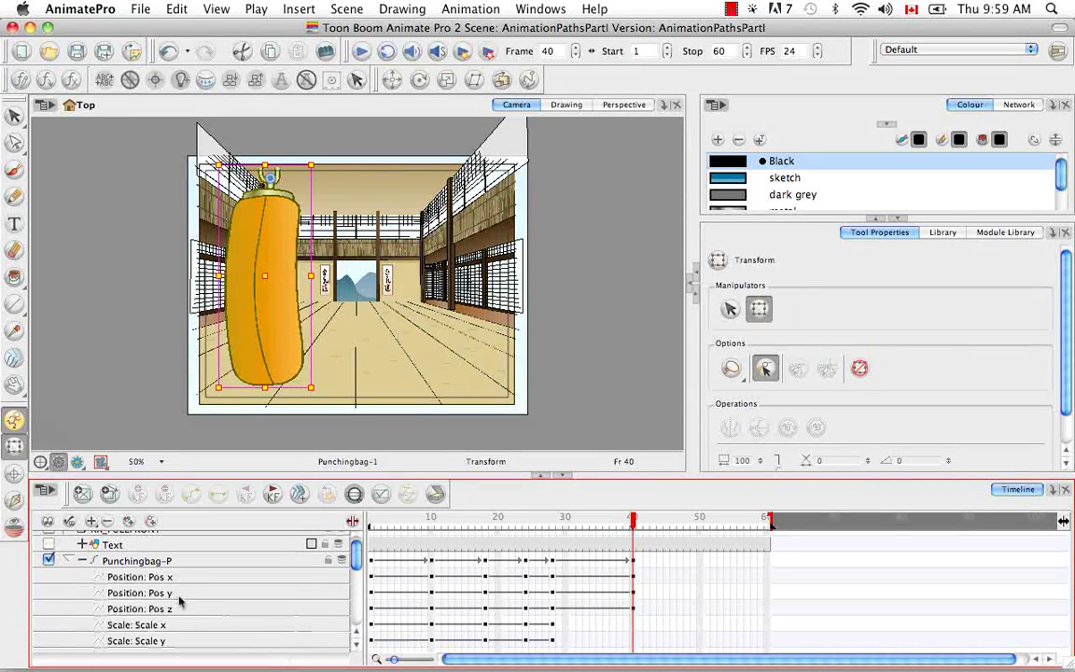
{"action": "left_click", "coordinate": [357, 651]}
{"action": "left_click", "coordinate": [358, 651]}
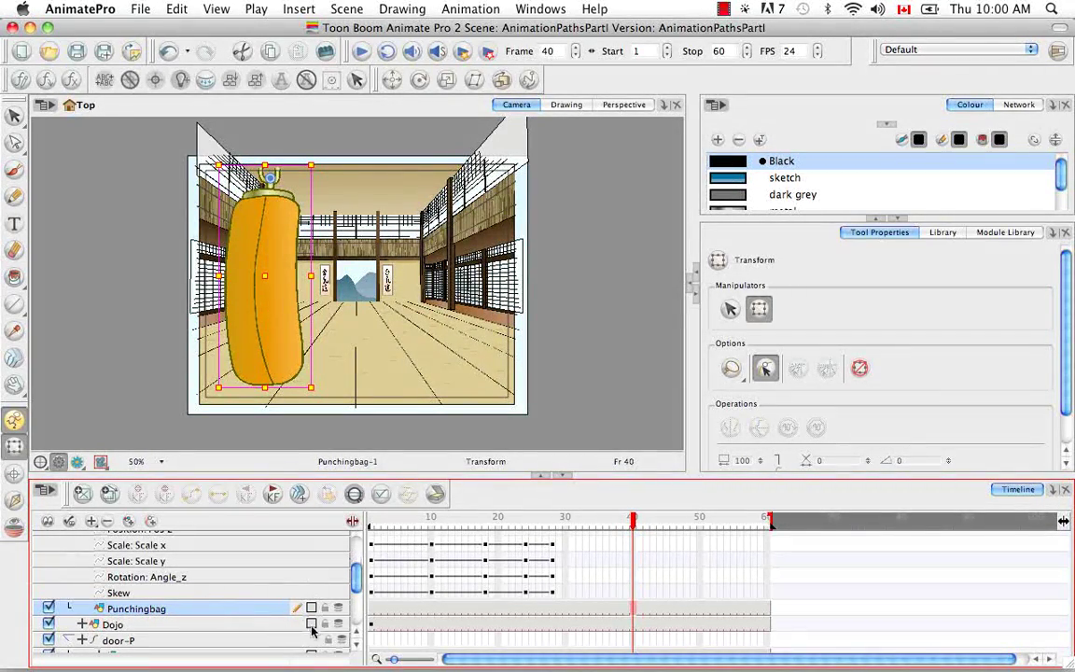
{"action": "left_click", "coordinate": [357, 635]}
{"action": "left_click", "coordinate": [358, 635]}
{"action": "left_click", "coordinate": [357, 635]}
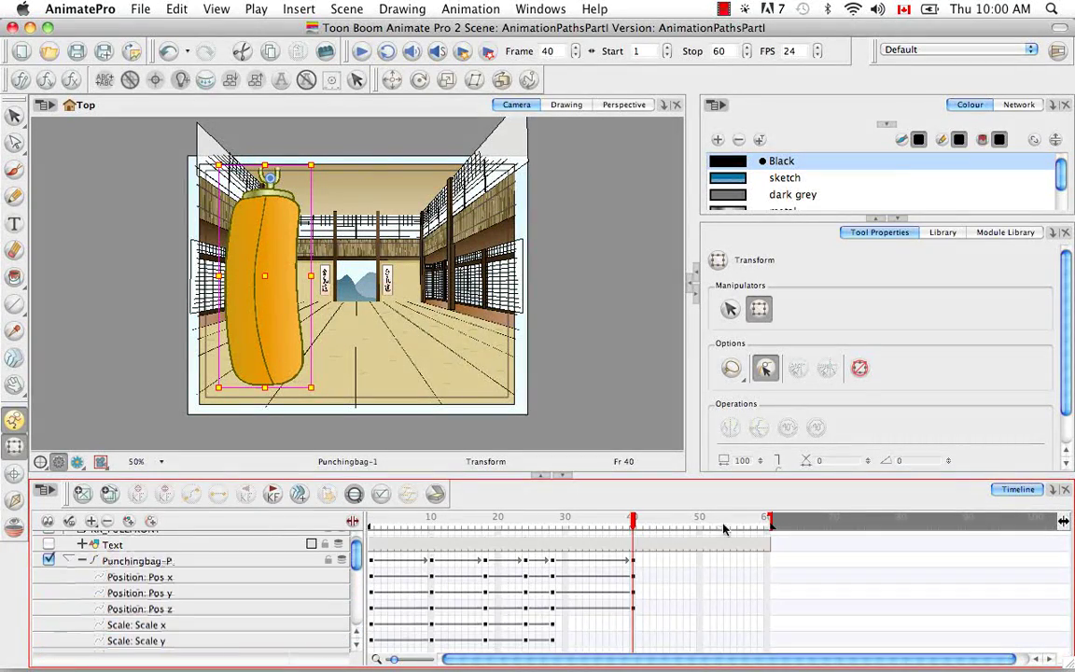
{"action": "left_click", "coordinate": [82, 560]}
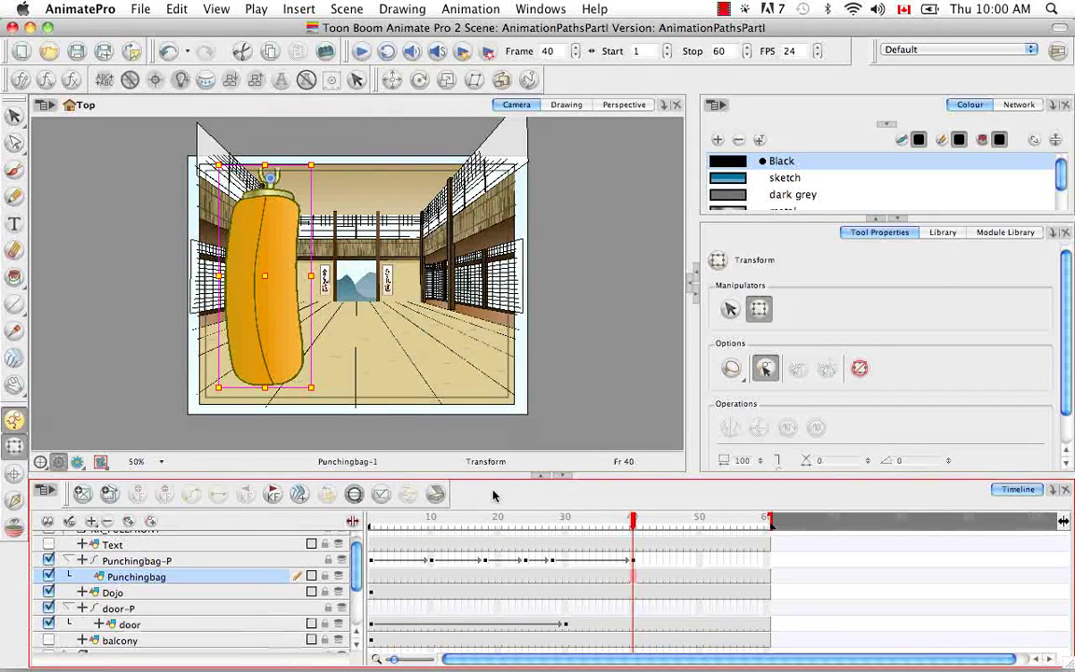
{"action": "left_click", "coordinate": [634, 561]}
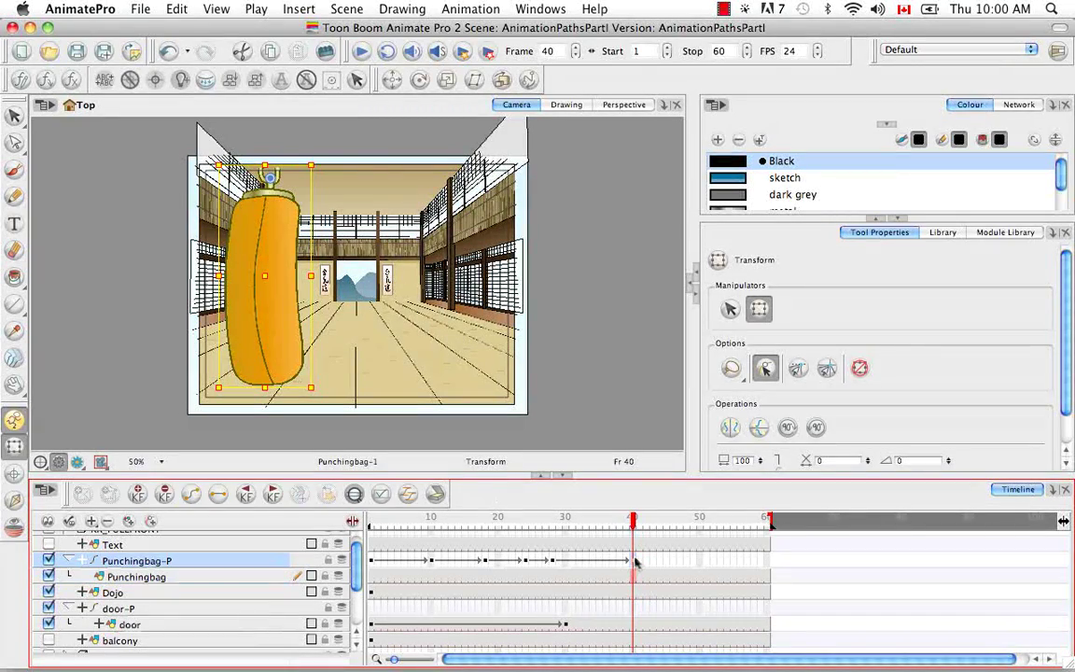
{"action": "right_click", "coordinate": [635, 561]}
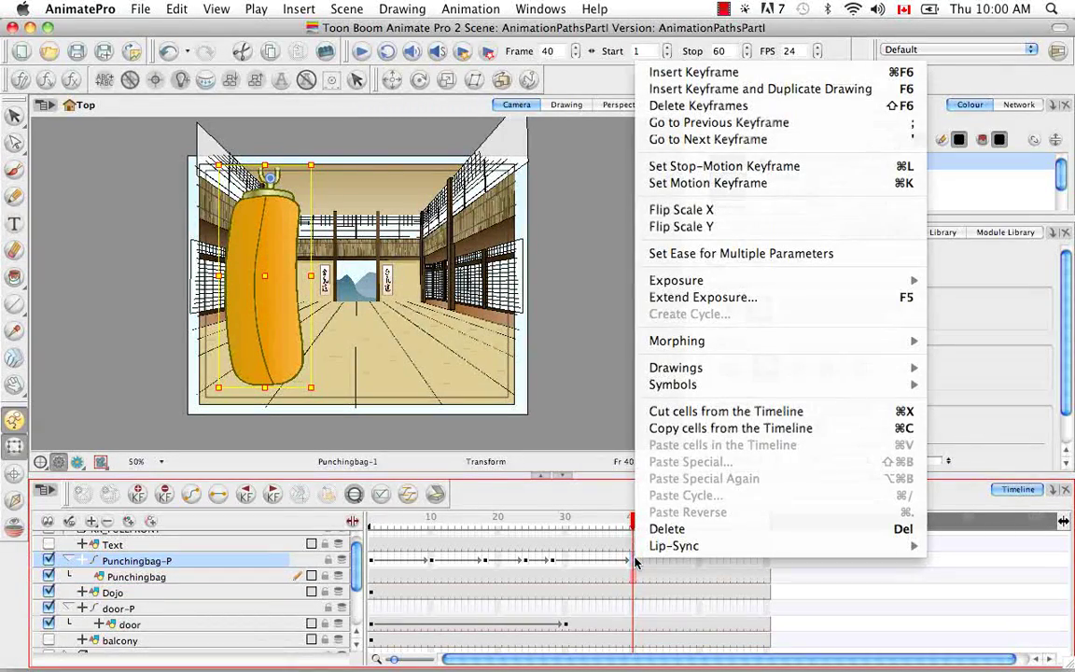
{"action": "left_click", "coordinate": [789, 111]}
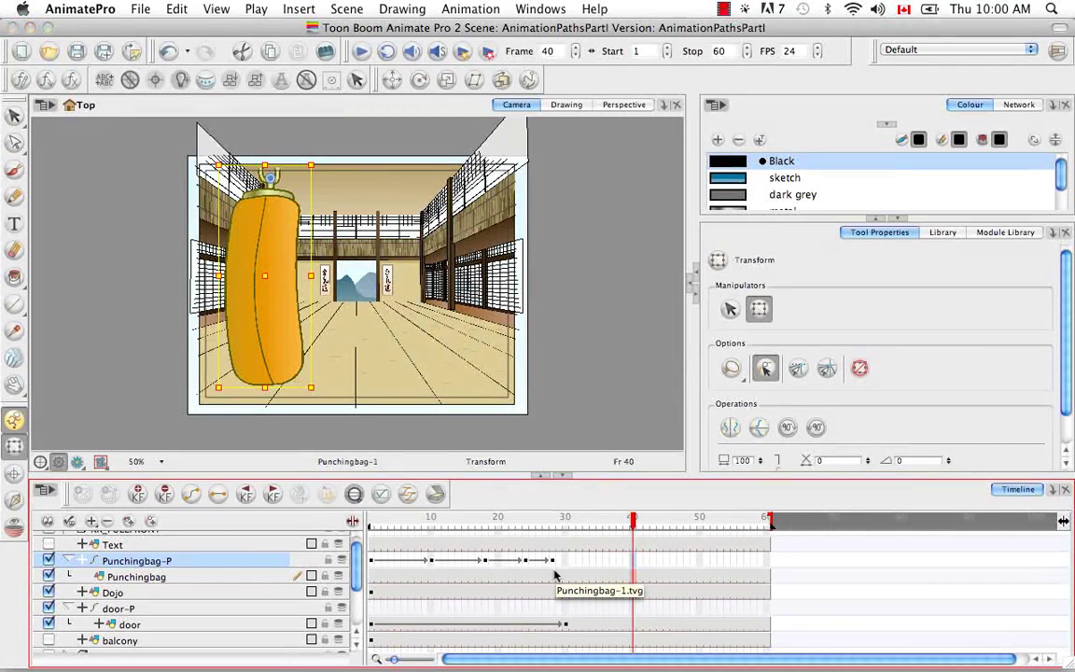
{"action": "key", "text": "super+z"}
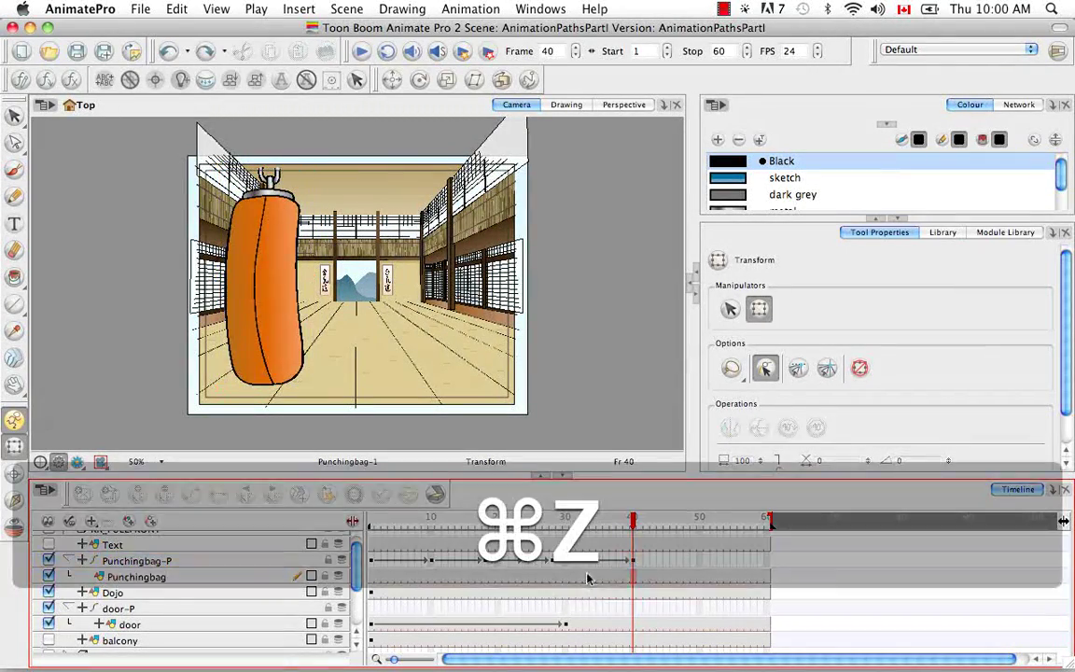
{"action": "left_click", "coordinate": [633, 563]}
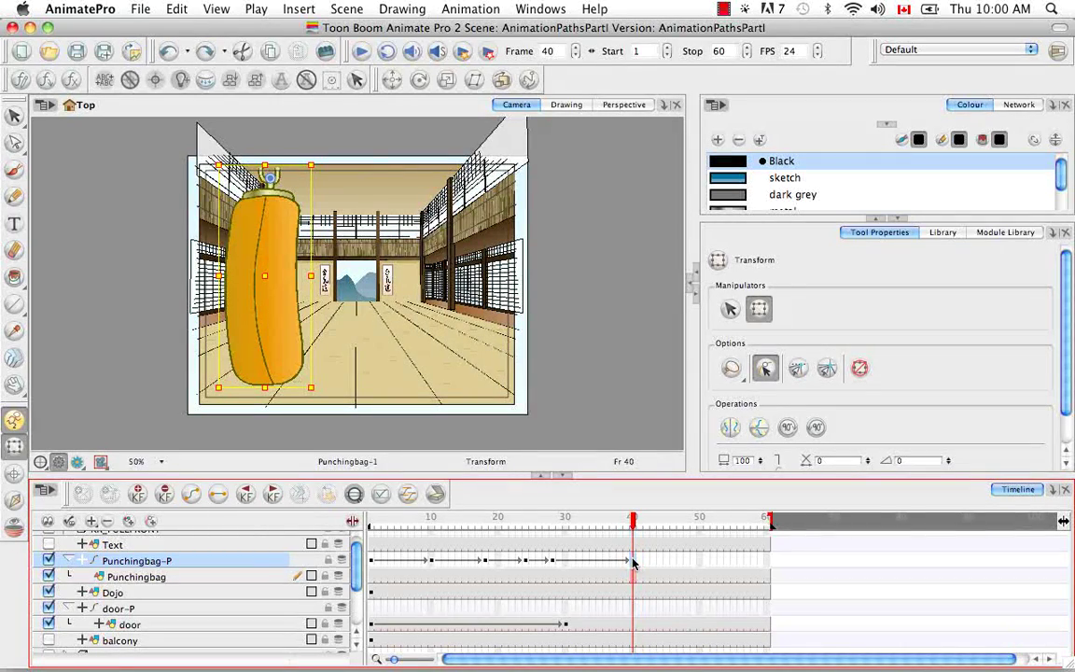
{"action": "key", "text": "shift"}
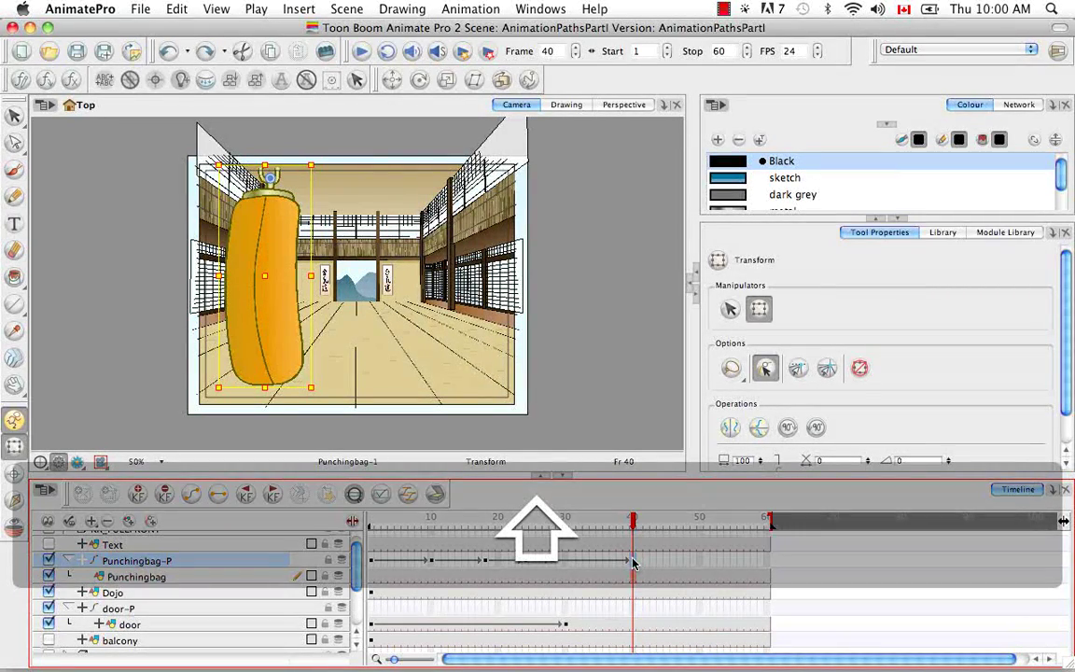
{"action": "key", "text": "shift+F6"}
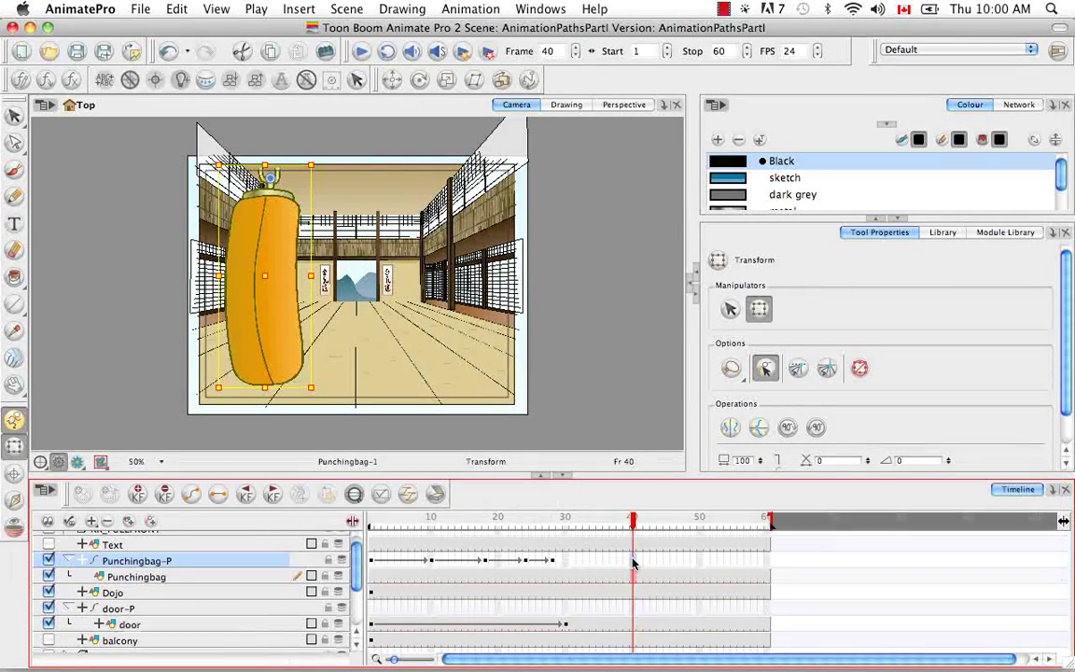
{"action": "key", "text": "super+z"}
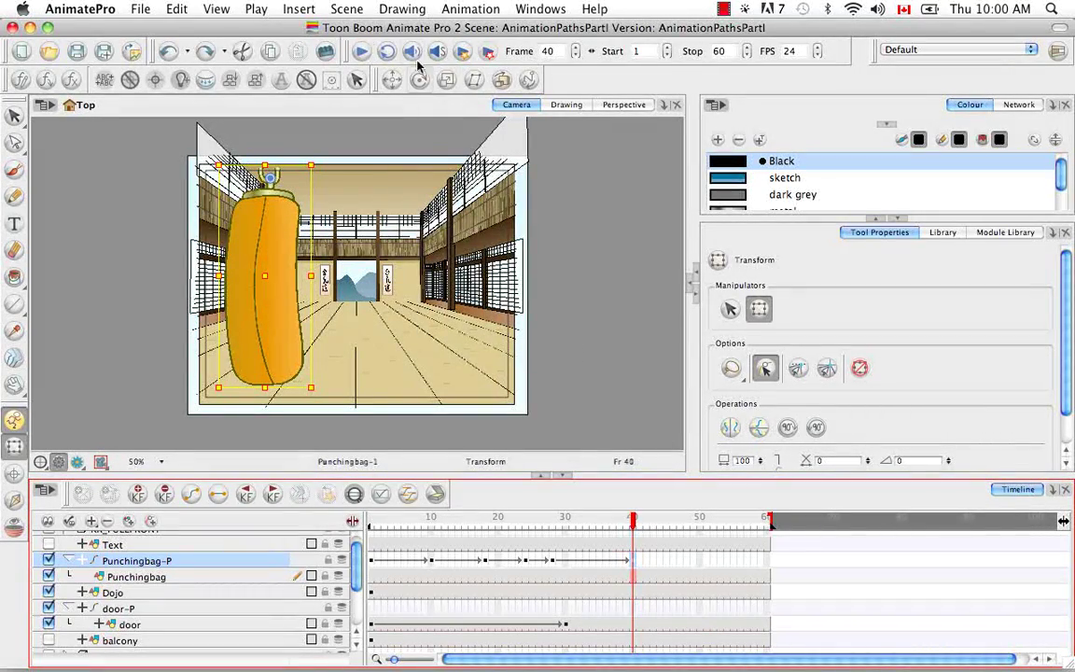
{"action": "left_click", "coordinate": [476, 9]}
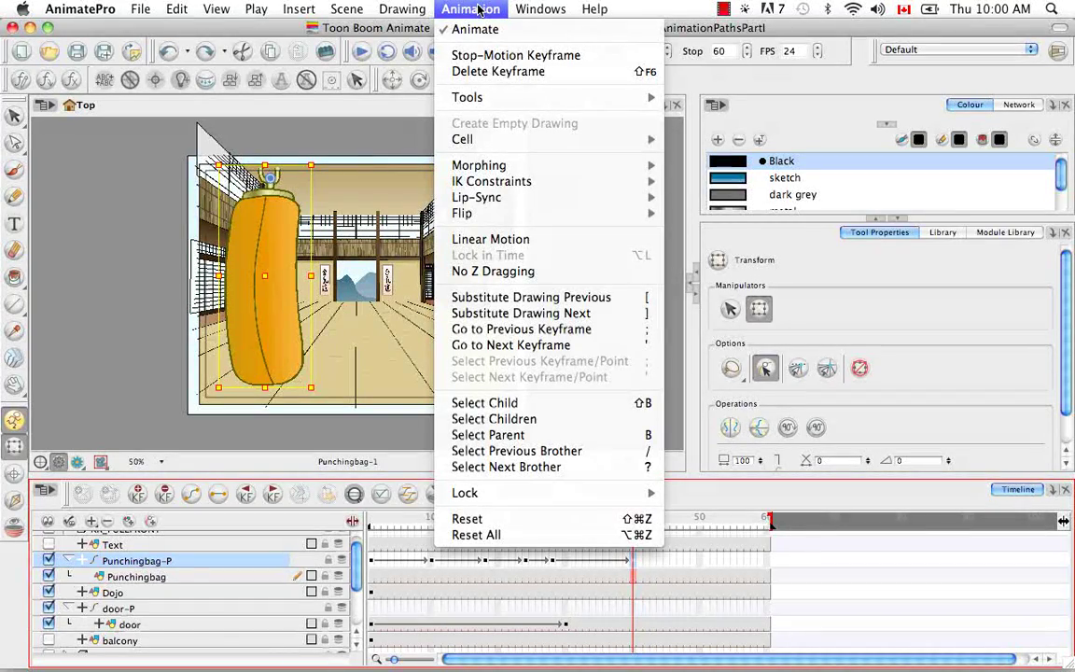
{"action": "left_click", "coordinate": [498, 71]}
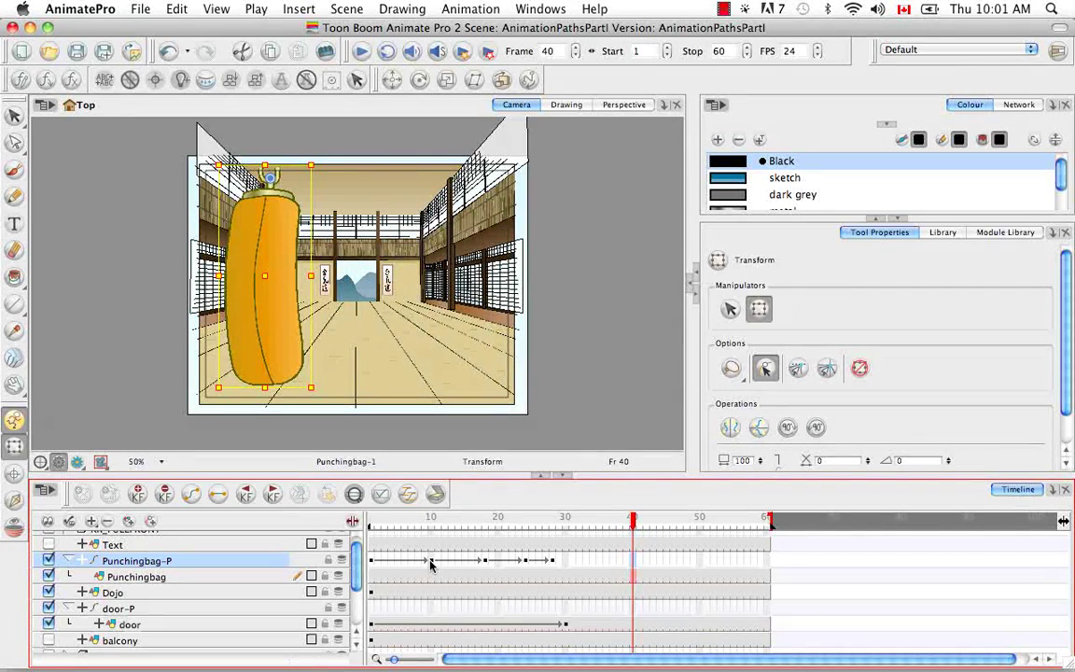
Make the Punchingbag-P frame 18 keyframe stop-motion and scrub to see the held pose
{"action": "left_click", "coordinate": [486, 562]}
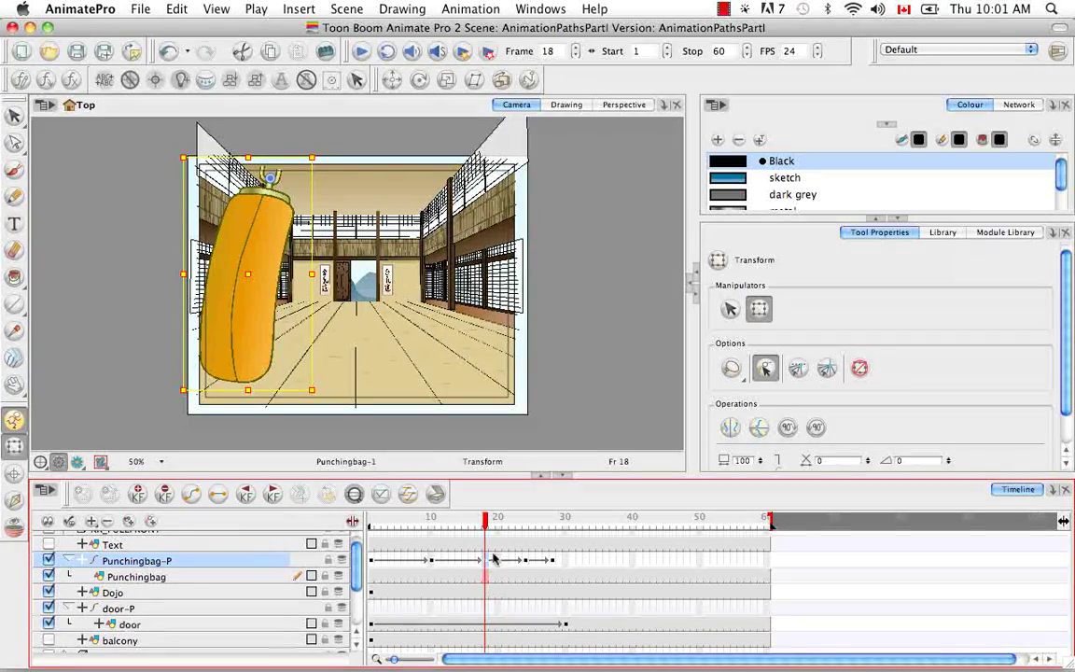
{"action": "right_click", "coordinate": [485, 562]}
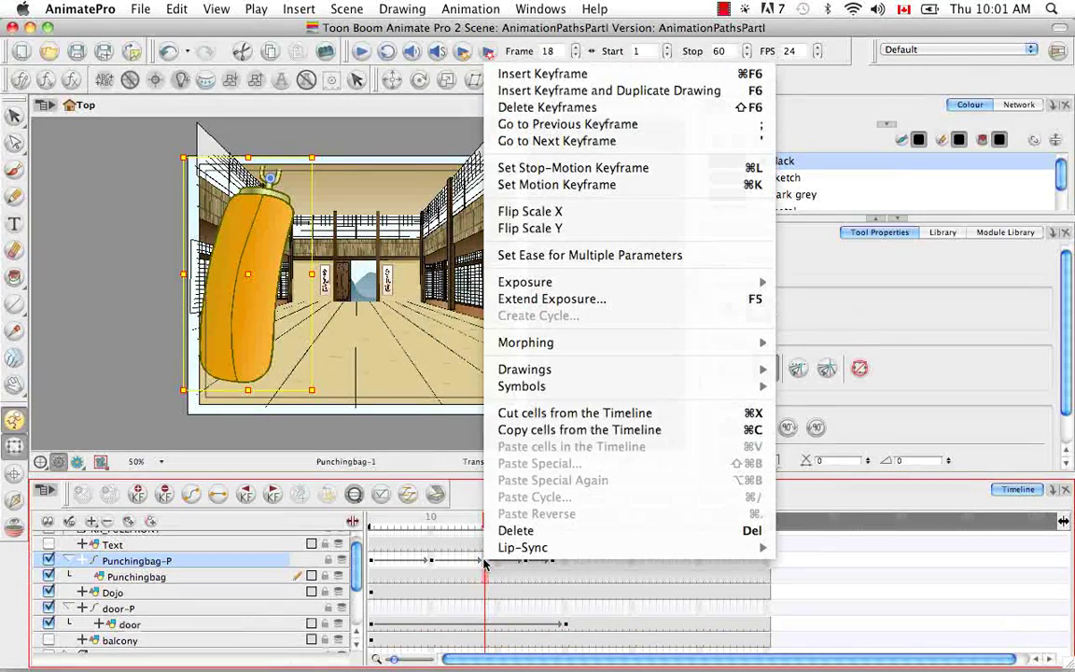
{"action": "left_click", "coordinate": [546, 169]}
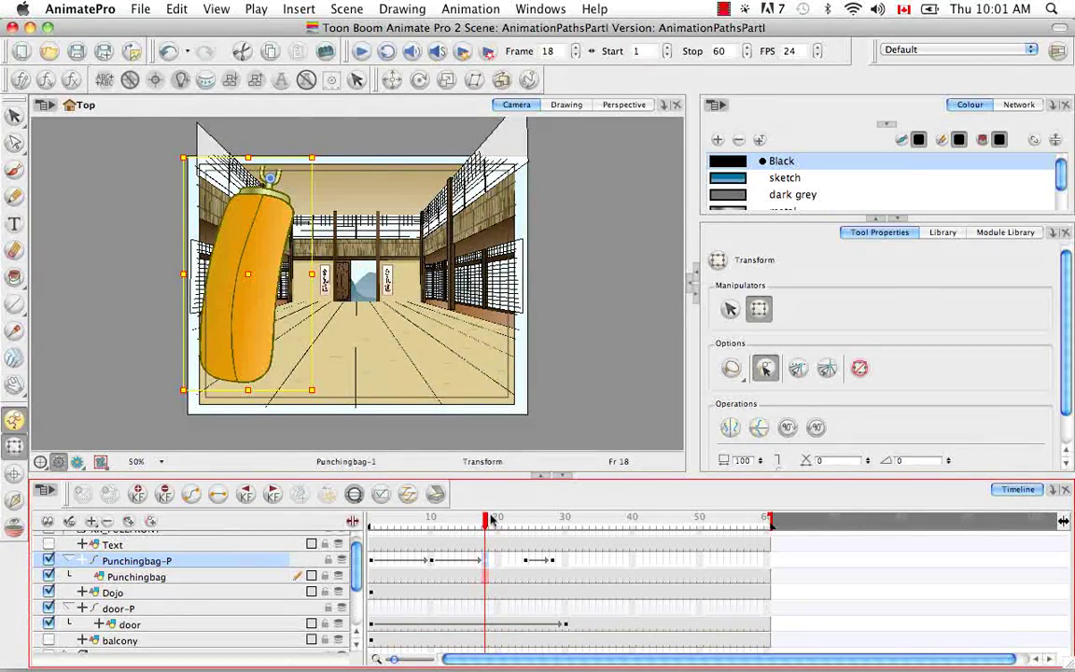
{"action": "left_click_drag", "start_coordinate": [485, 519], "coordinate": [526, 513]}
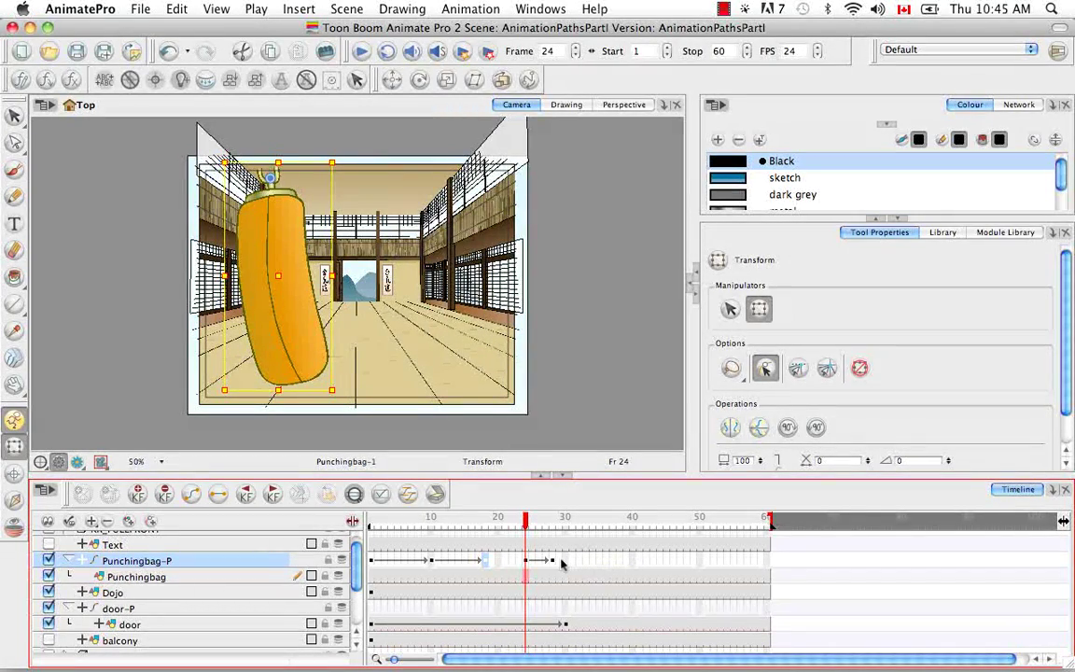
Make the Punchingbag-P frame 1 keyframe stop-motion, holding the bag's opening pose until frame 10
{"action": "left_click", "coordinate": [371, 523]}
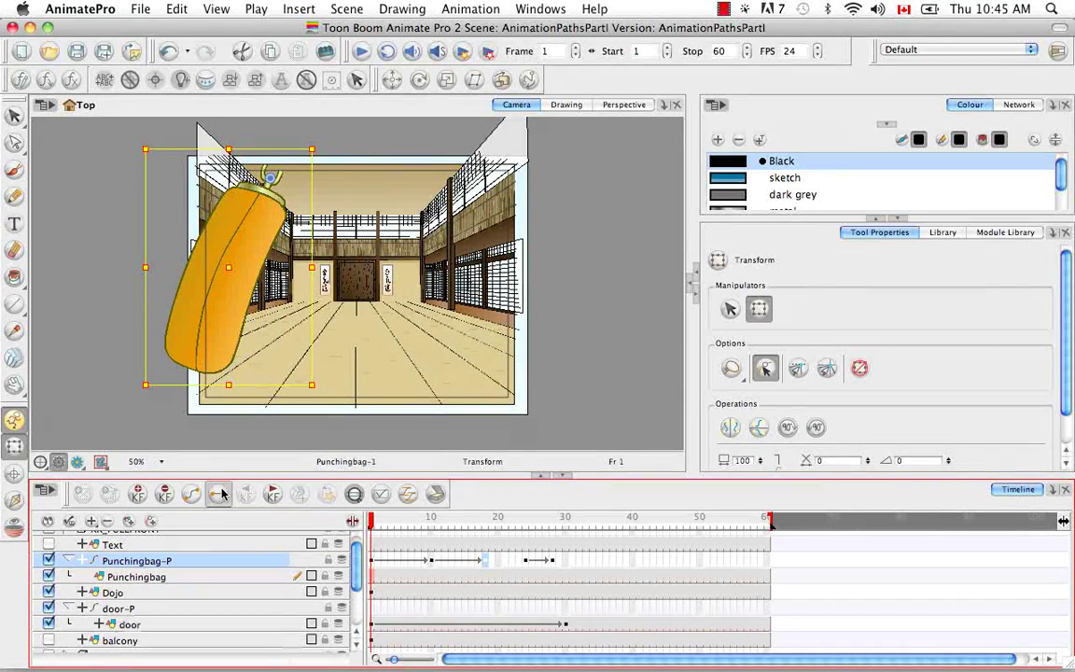
{"action": "left_click", "coordinate": [369, 564]}
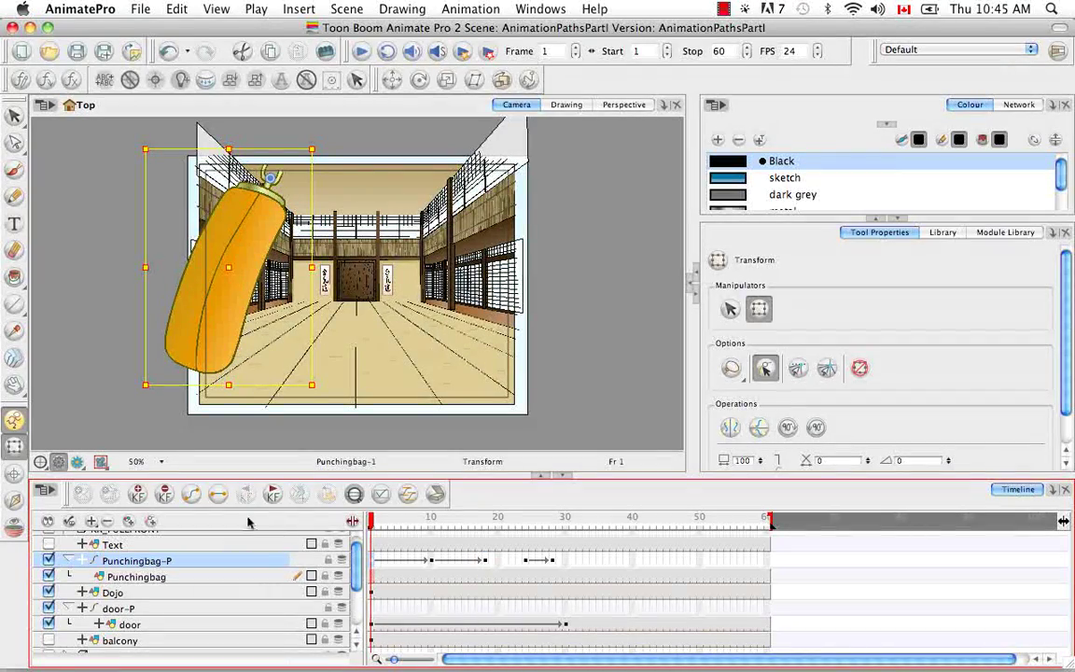
{"action": "left_click", "coordinate": [218, 495]}
{"action": "left_click", "coordinate": [191, 495]}
Expand Punchingbag-P and open its Position: Pos x curve in the Bezier Editor
{"action": "left_click", "coordinate": [82, 561]}
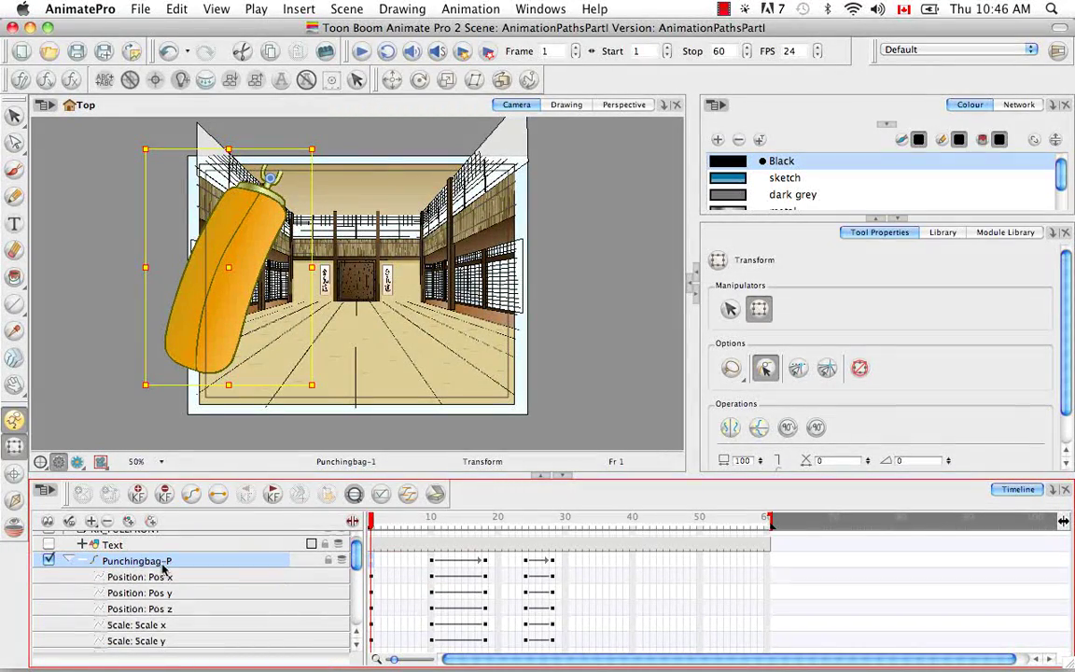
{"action": "left_click", "coordinate": [231, 580]}
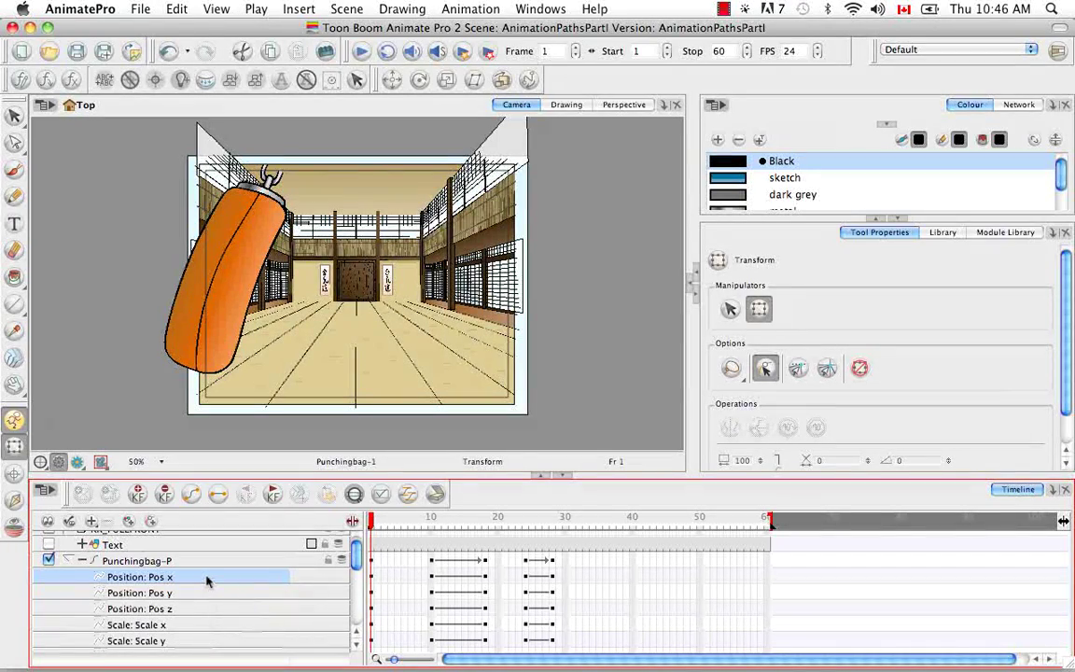
{"action": "double_click", "coordinate": [207, 579]}
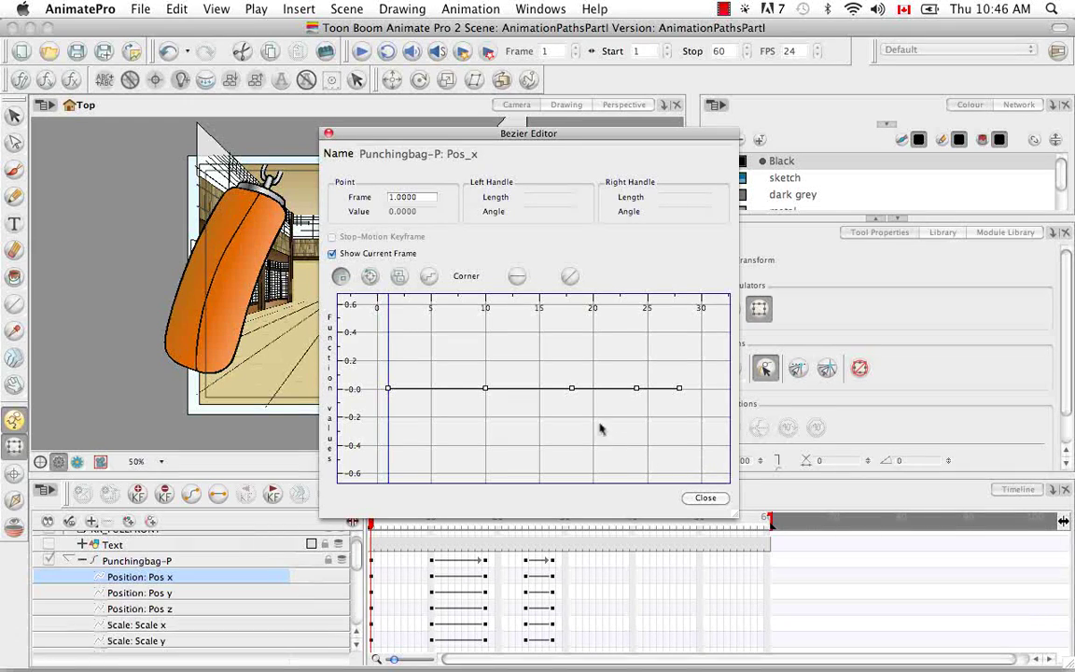
Toggle the frame 10 keyframe to stop-motion and back to motion, then close the editor
{"action": "left_click", "coordinate": [485, 389]}
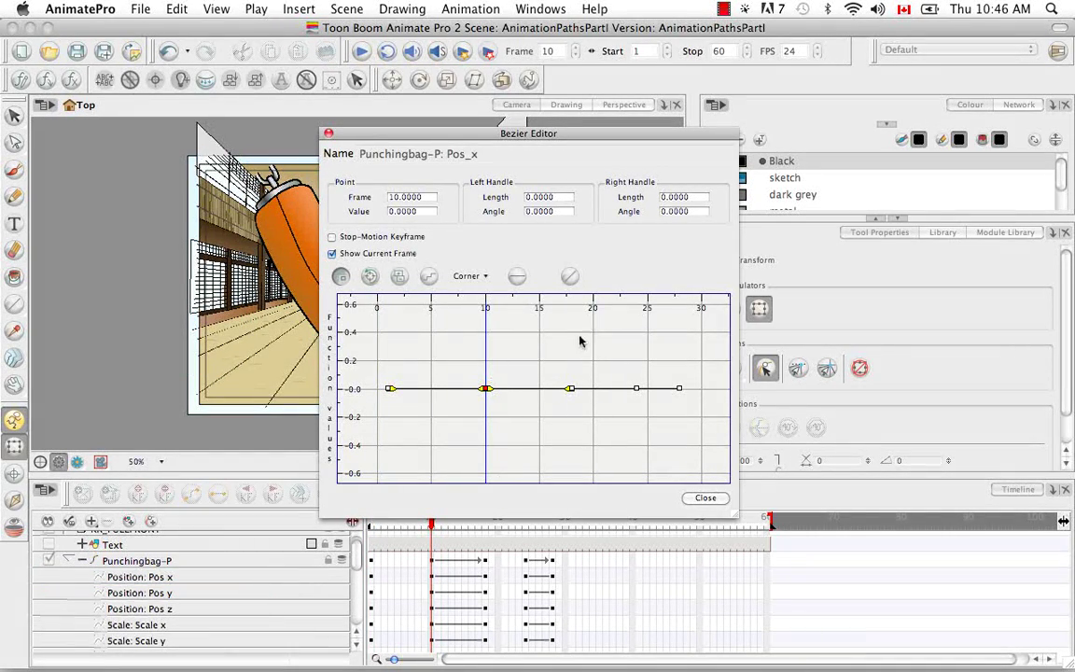
{"action": "left_click_drag", "start_coordinate": [586, 133], "coordinate": [854, 10]}
{"action": "left_click_drag", "start_coordinate": [356, 548], "coordinate": [357, 540]}
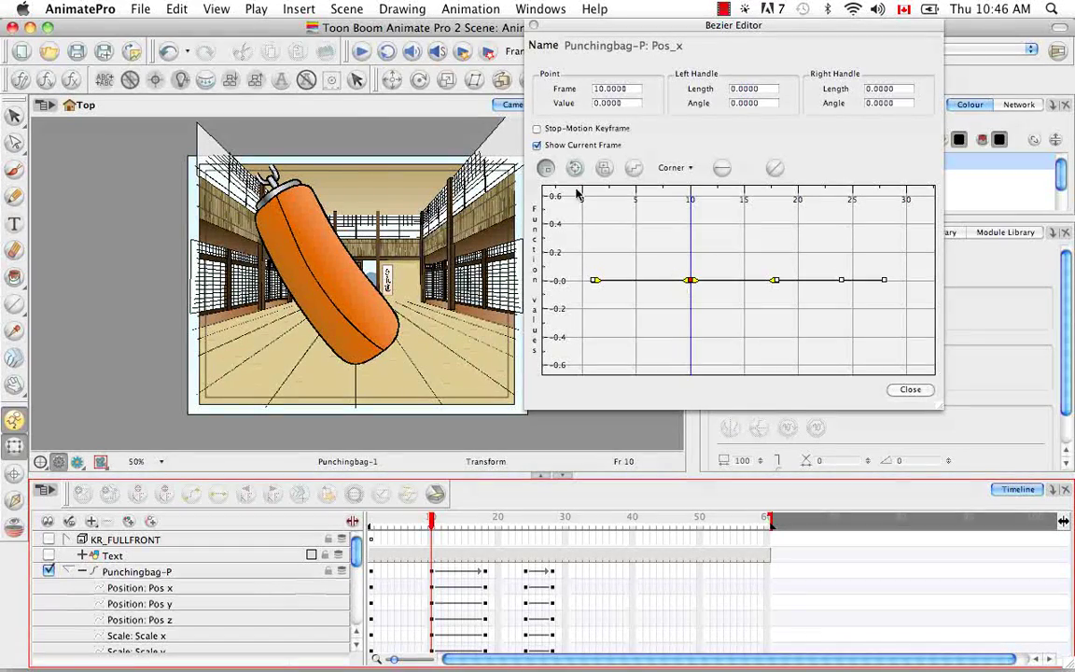
{"action": "left_click", "coordinate": [538, 129]}
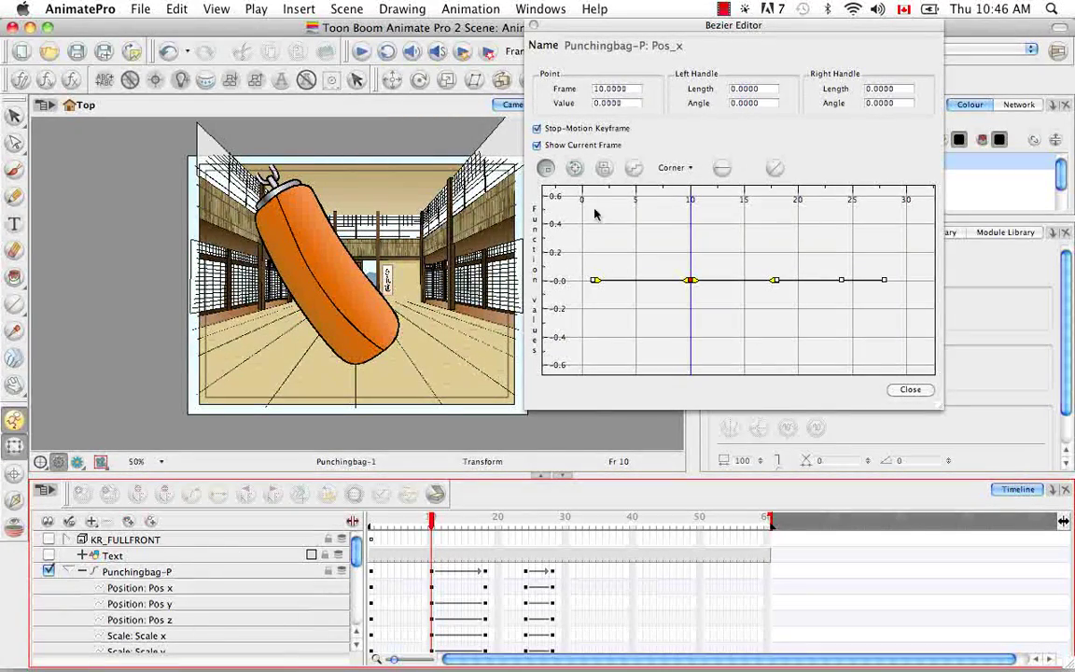
{"action": "left_click", "coordinate": [537, 129]}
{"action": "left_click", "coordinate": [909, 390]}
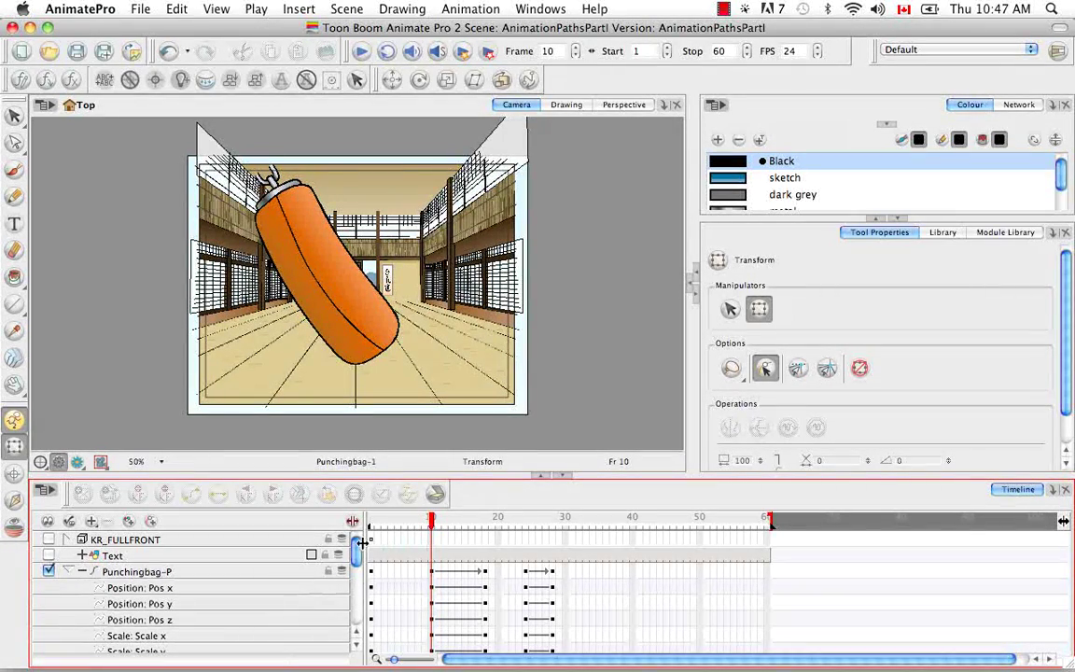
Show the door layer's function rows, then return the layer list to Punchingbag-P
{"action": "scroll", "coordinate": [363, 560], "scroll_direction": "down", "scroll_amount": 3}
{"action": "left_click_drag", "start_coordinate": [364, 560], "coordinate": [367, 585]}
{"action": "left_click", "coordinate": [98, 610]}
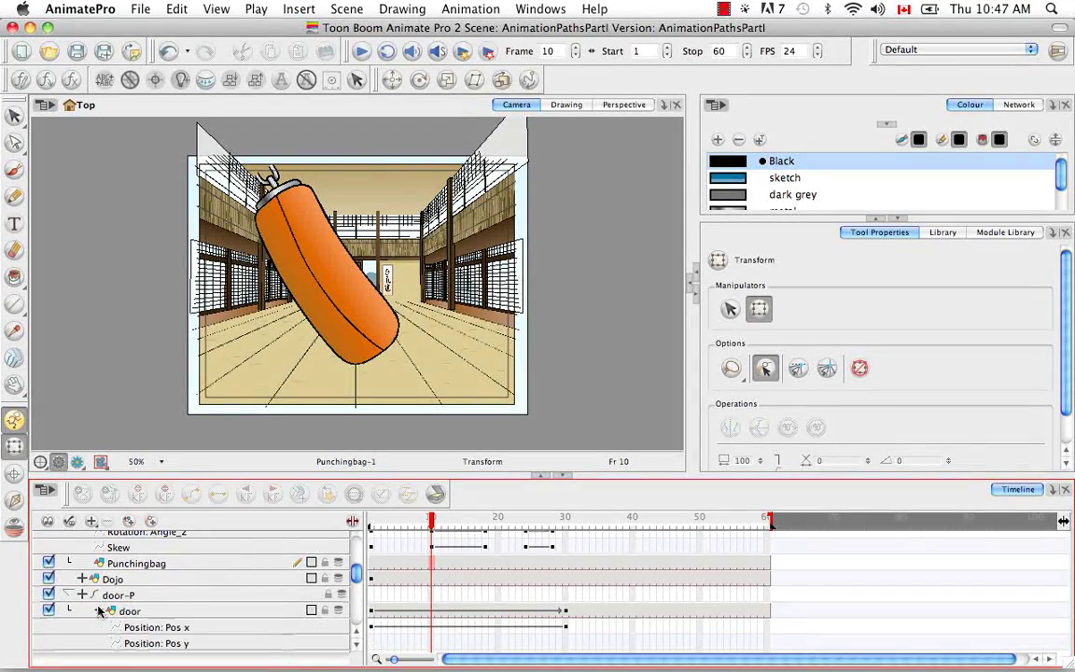
{"action": "left_click_drag", "start_coordinate": [360, 574], "coordinate": [360, 599]}
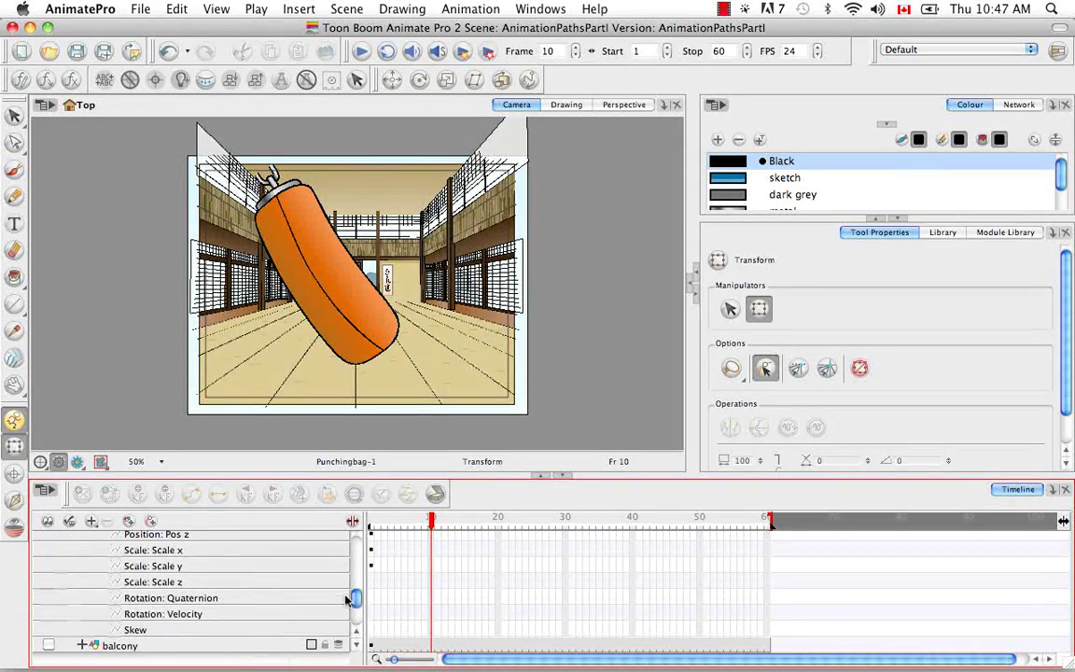
{"action": "left_click_drag", "start_coordinate": [355, 602], "coordinate": [355, 555]}
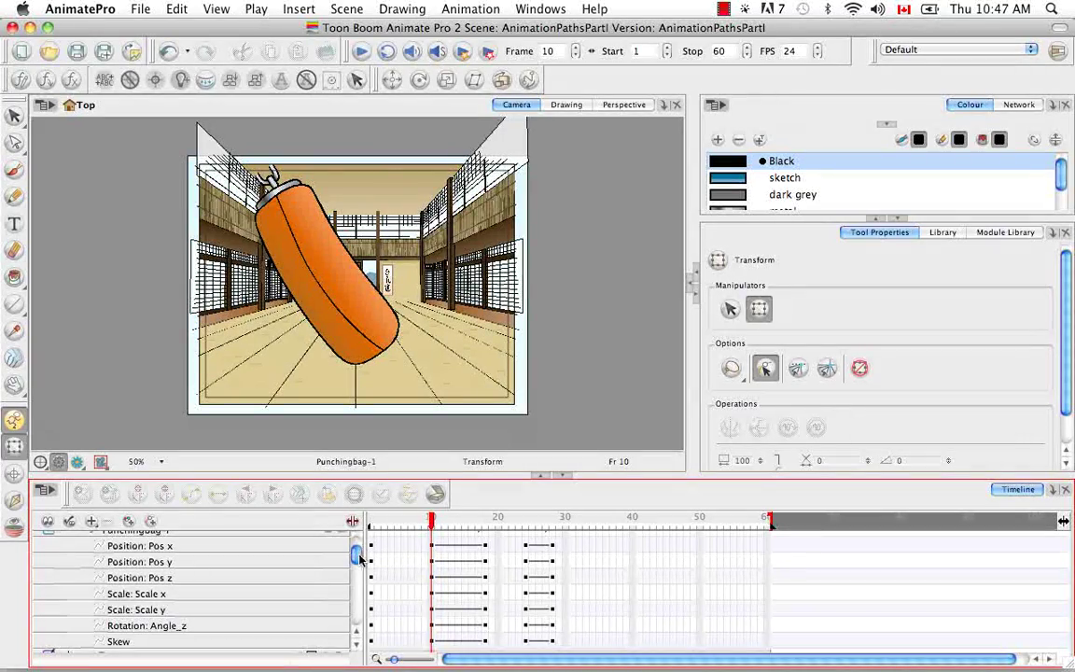
{"action": "scroll", "coordinate": [360, 558], "scroll_direction": "up", "scroll_amount": 2}
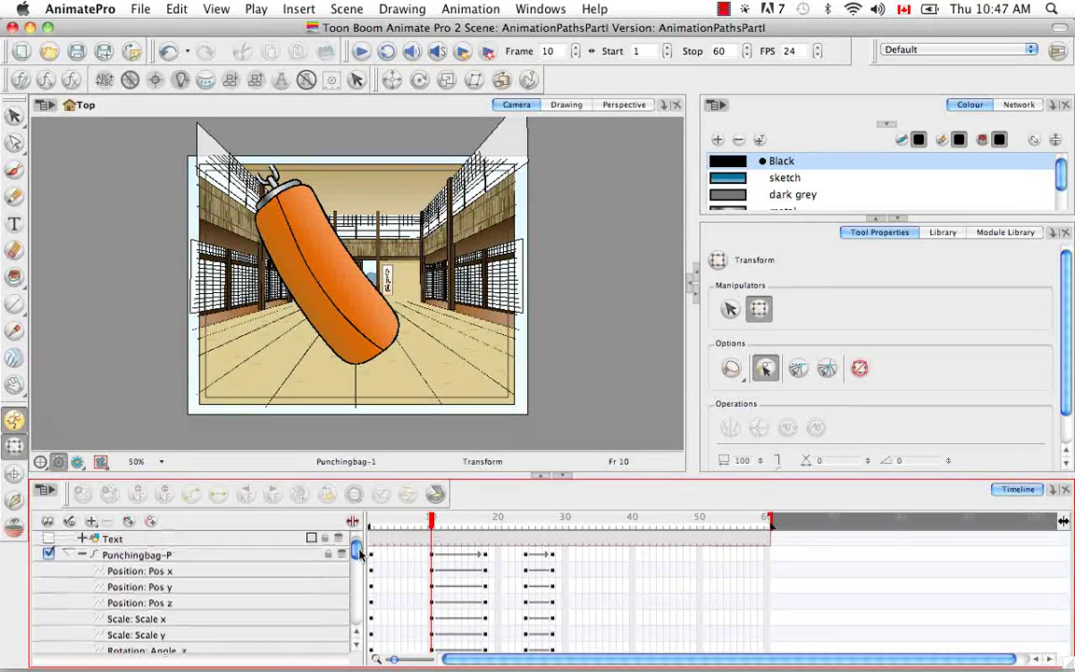
{"action": "left_click", "coordinate": [216, 559]}
{"action": "double_click", "coordinate": [216, 560]}
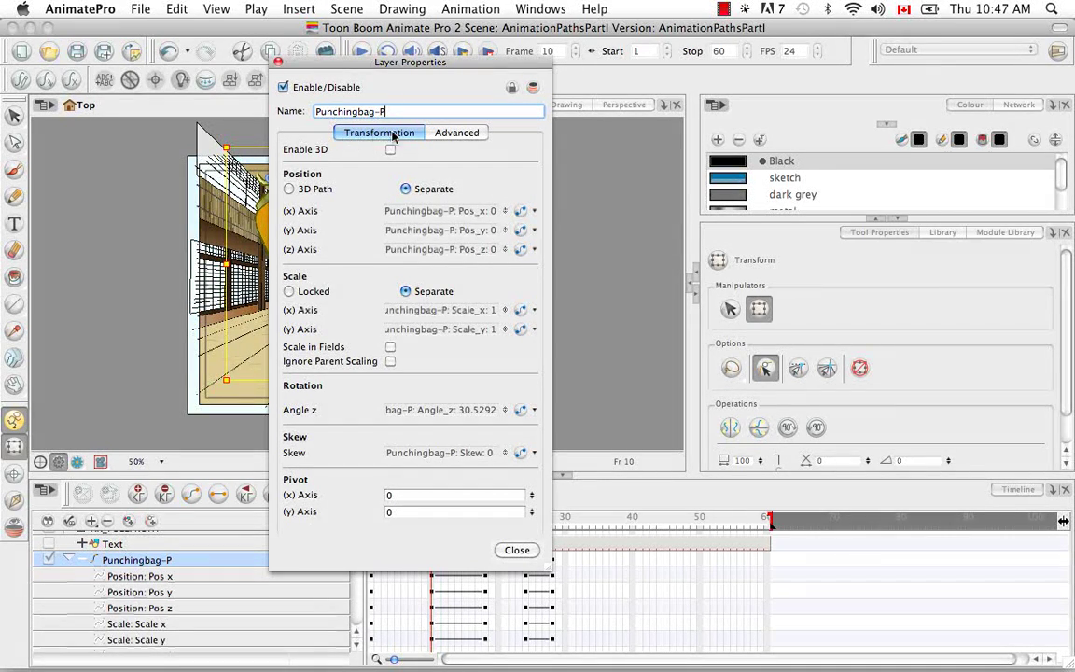
{"action": "left_click", "coordinate": [290, 189]}
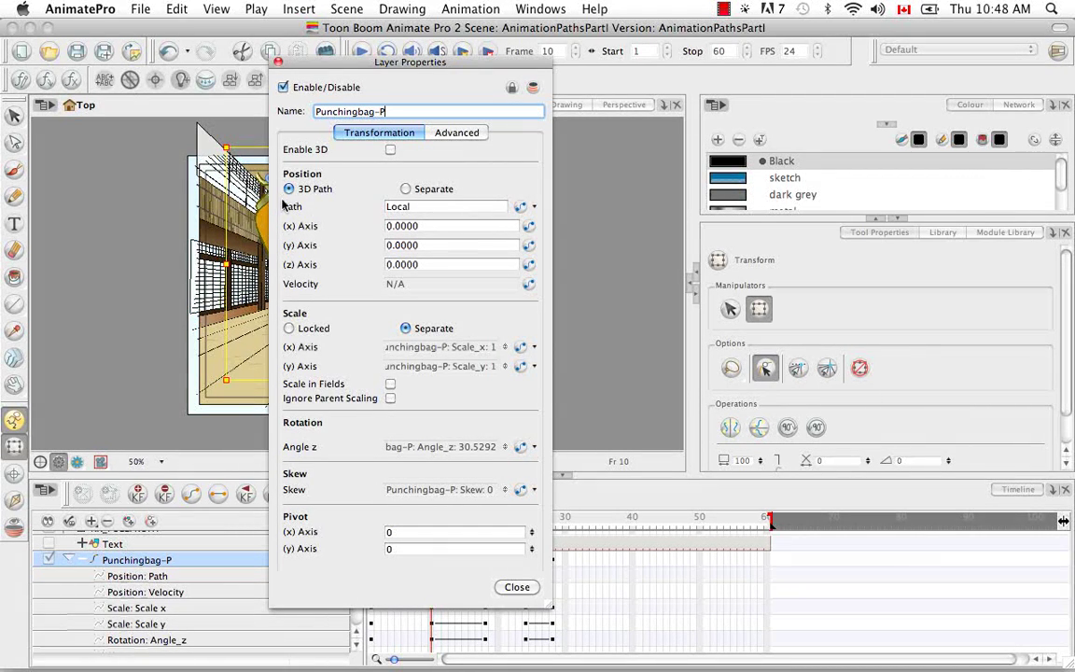
{"action": "left_click", "coordinate": [537, 207]}
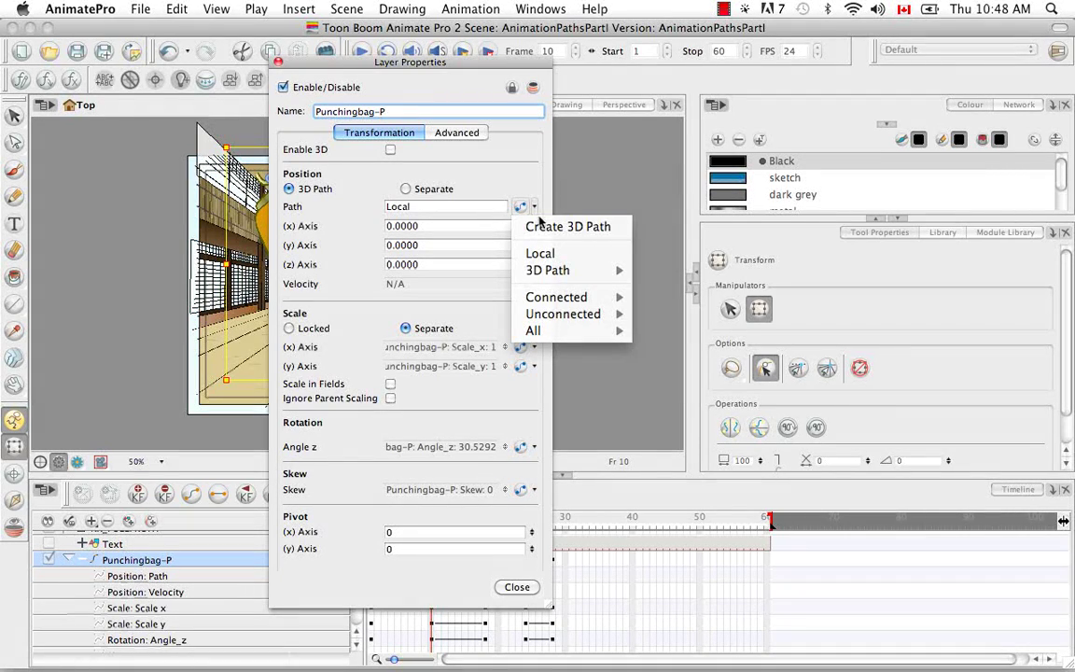
{"action": "left_click", "coordinate": [544, 228]}
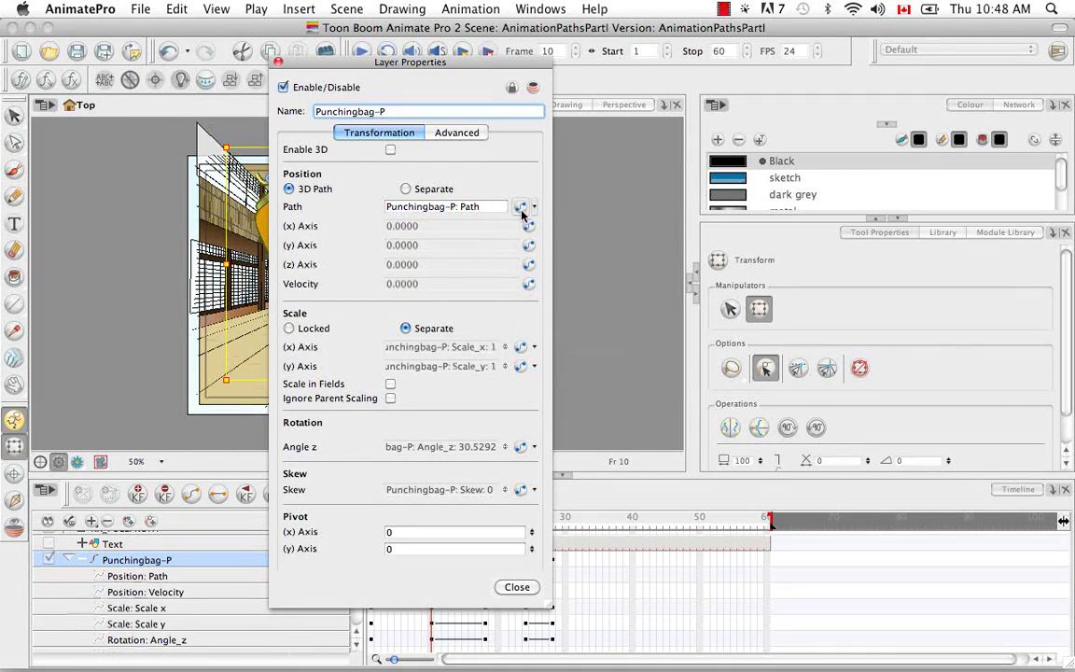
{"action": "left_click", "coordinate": [522, 208]}
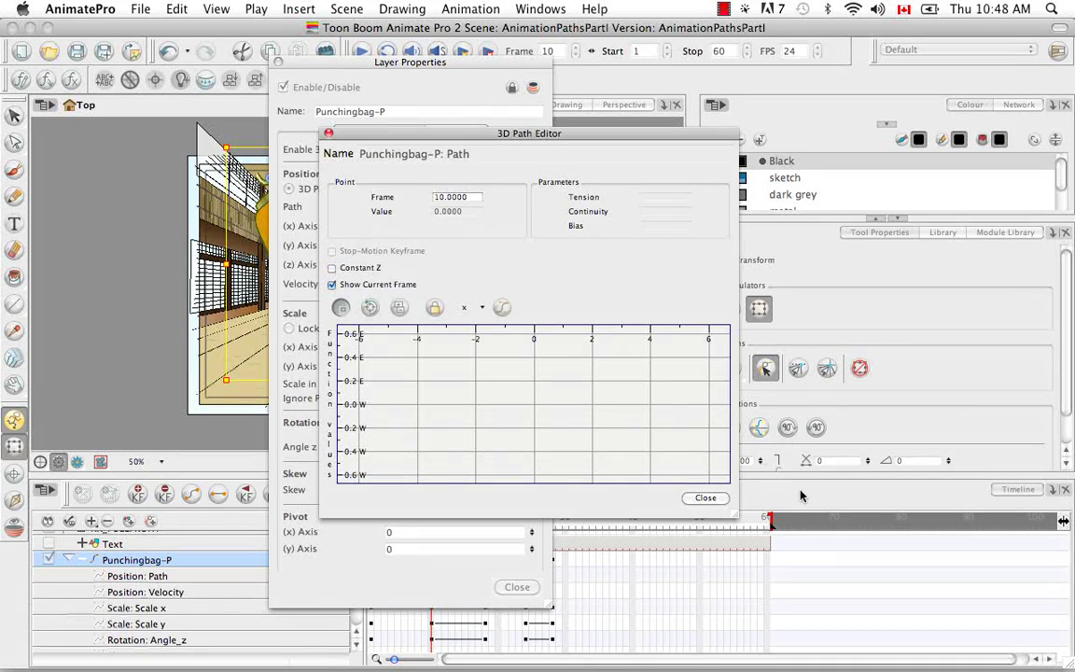
{"action": "left_click", "coordinate": [704, 498]}
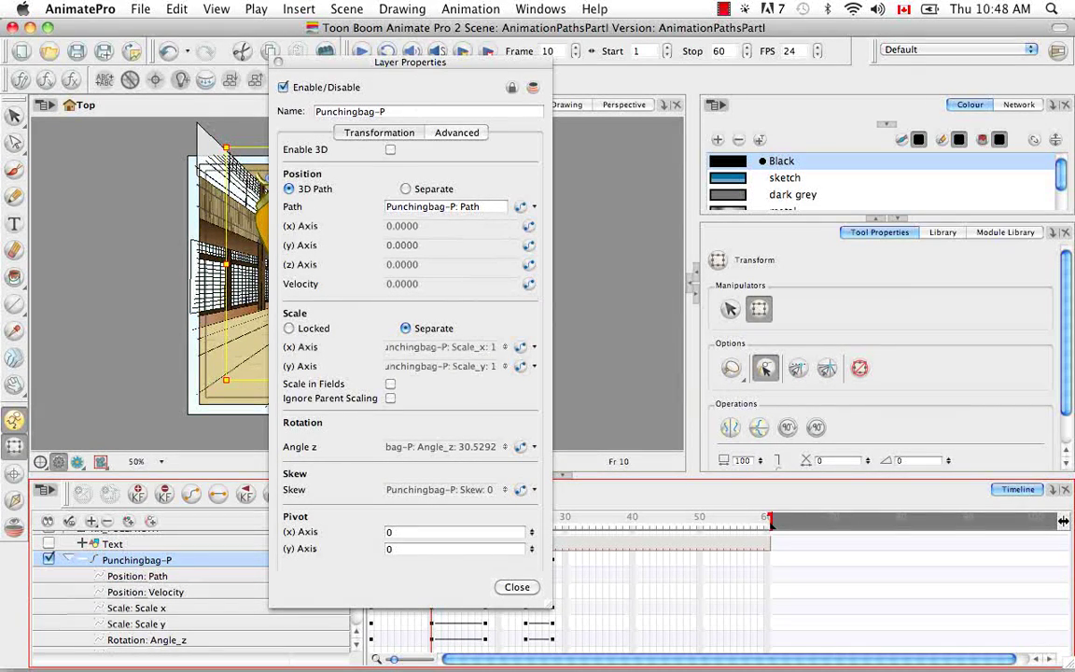
{"action": "left_click", "coordinate": [406, 189]}
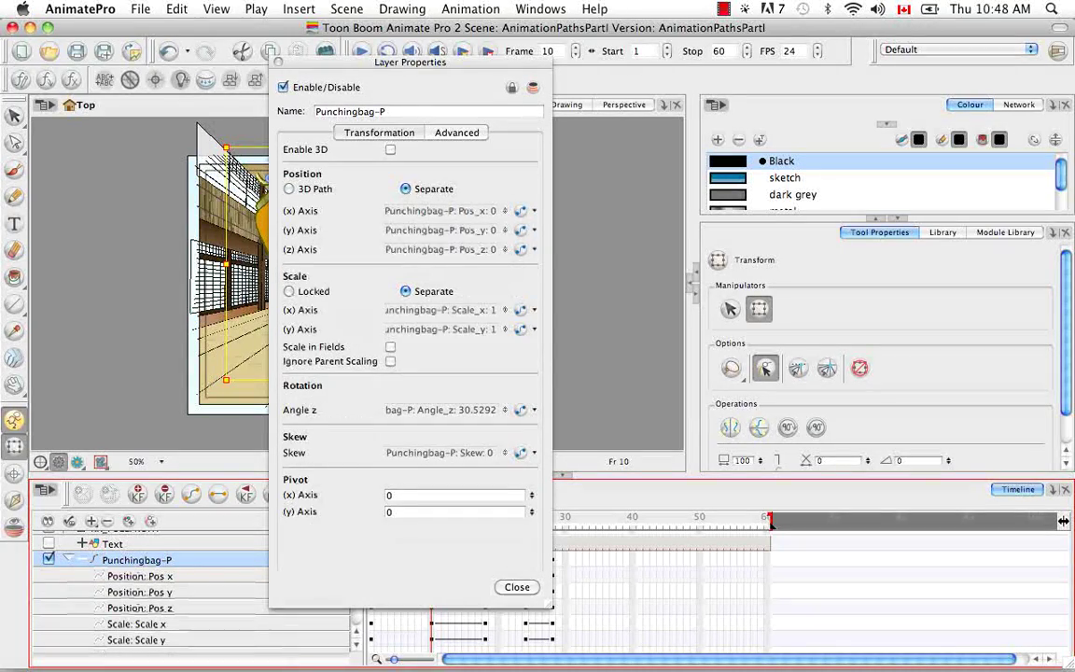
{"action": "left_click", "coordinate": [517, 587]}
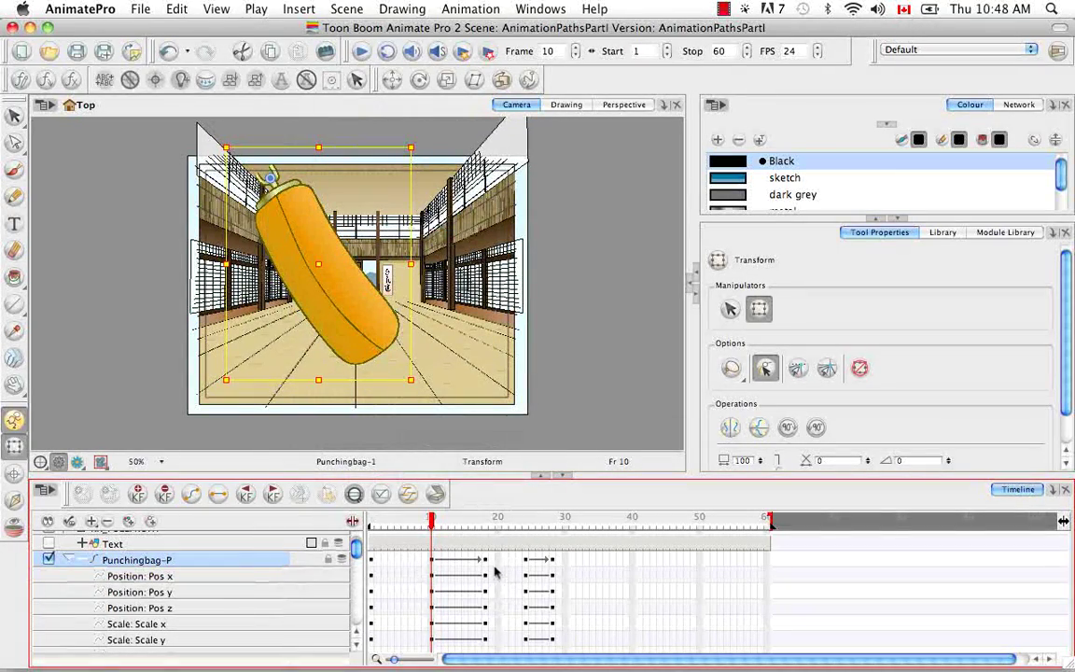